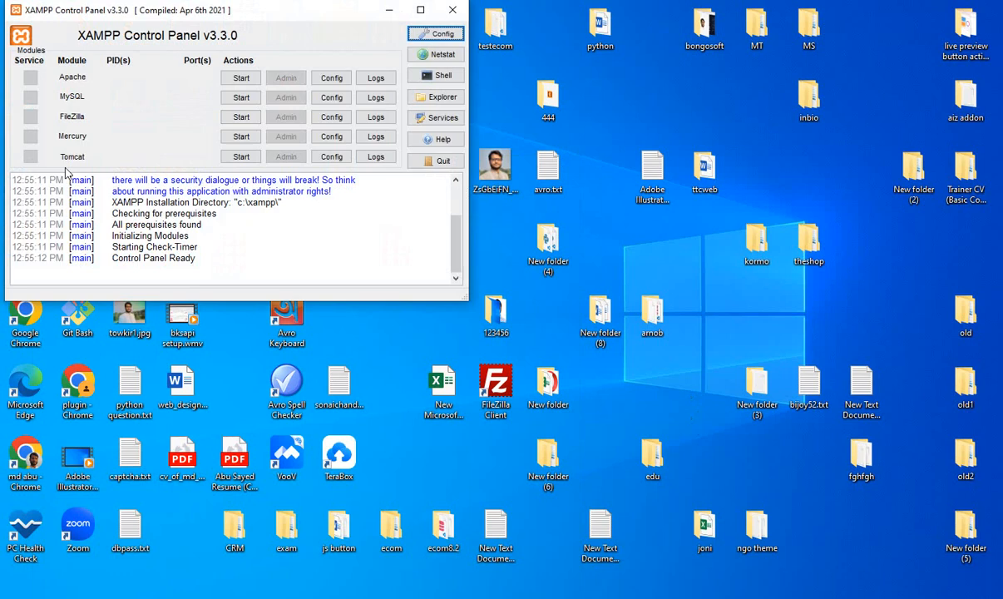
- Start the Apache and FileZilla modules and connect to the FileZilla server administration at 127.0.0.1, port 14147
click(240, 77)
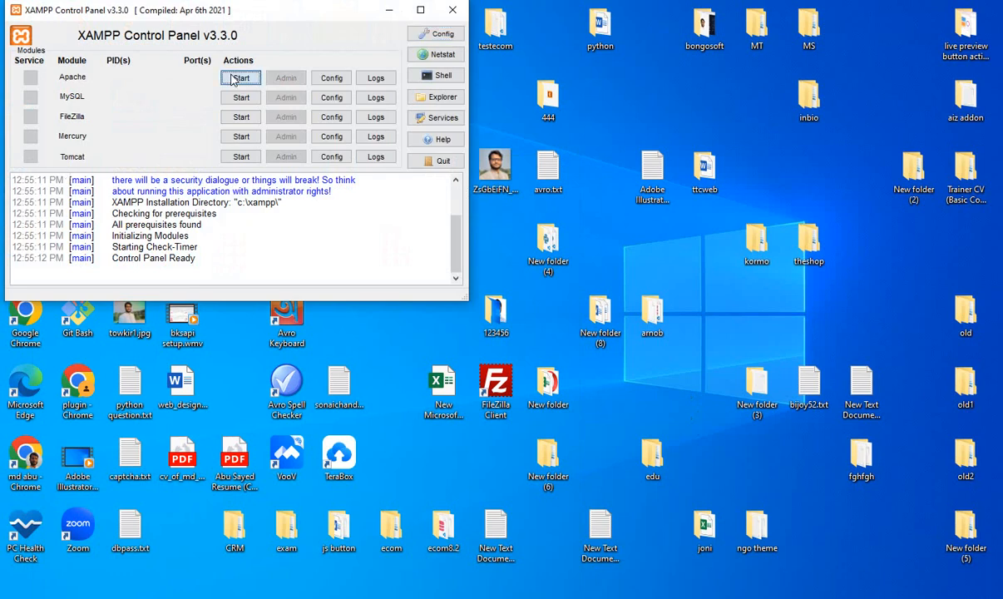
click(240, 116)
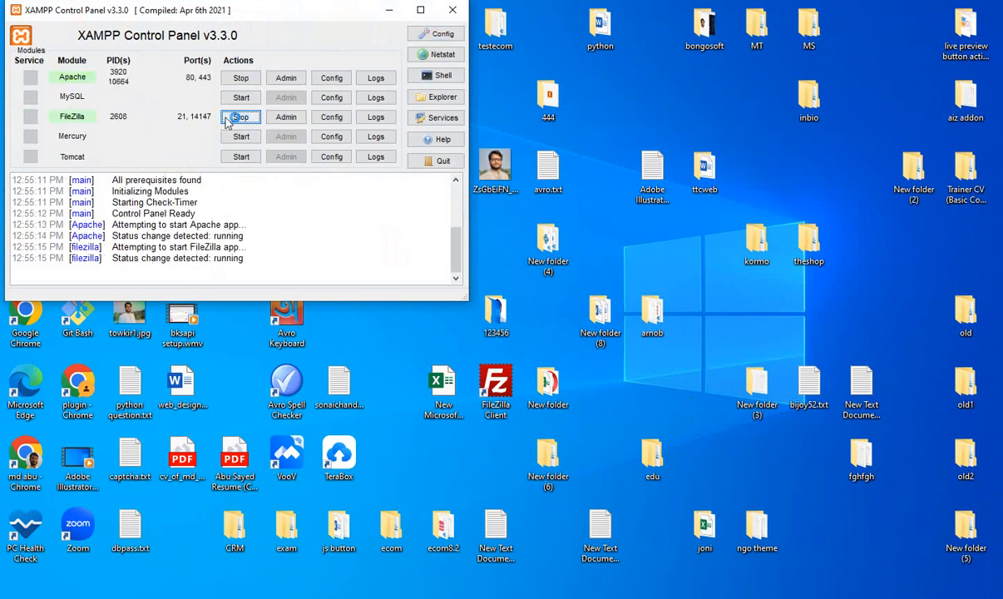
click(286, 118)
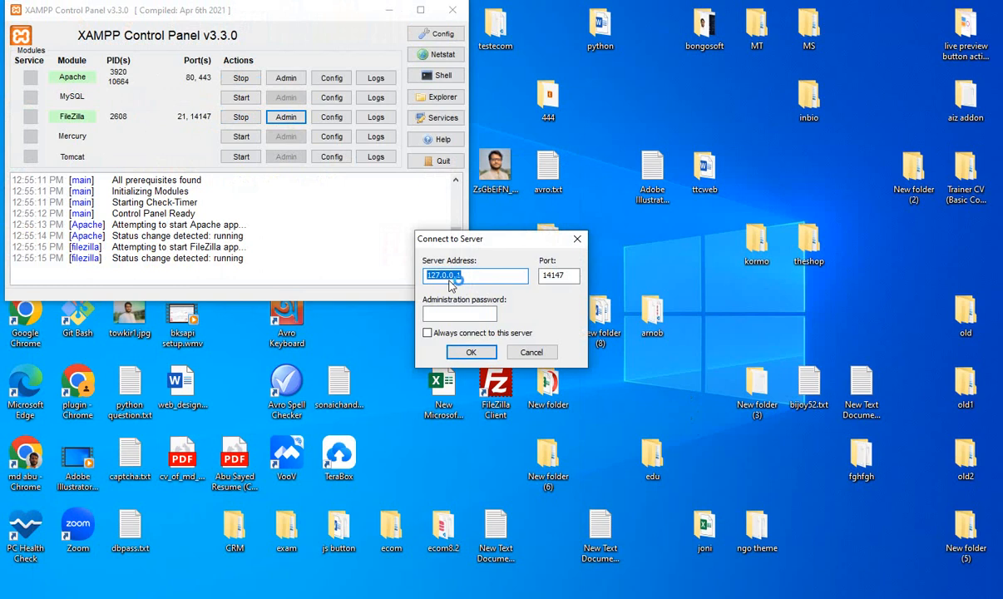
click(472, 354)
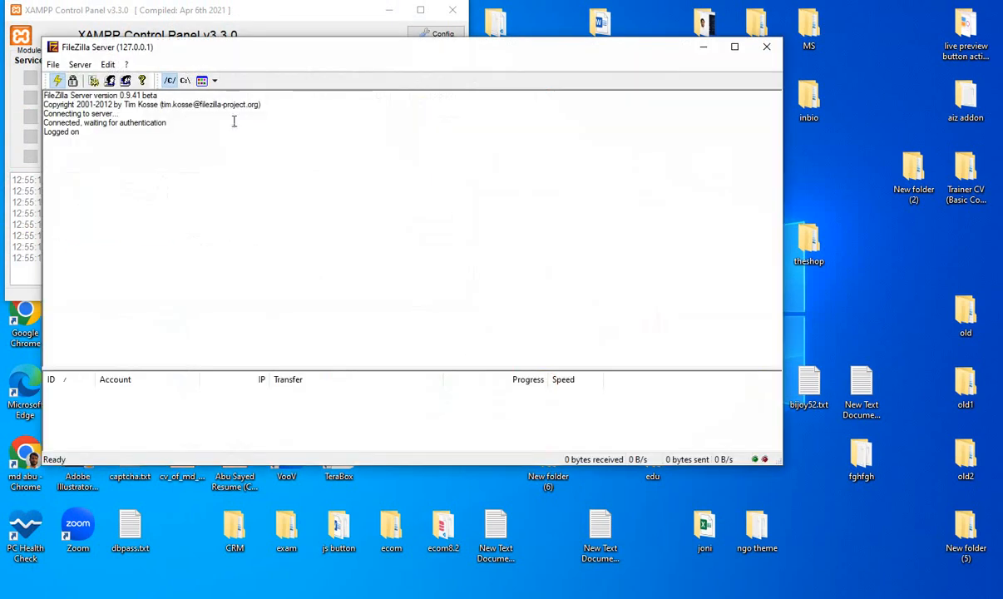
- Open the FileZilla Server user accounts and remove the existing user
click(108, 64)
click(128, 94)
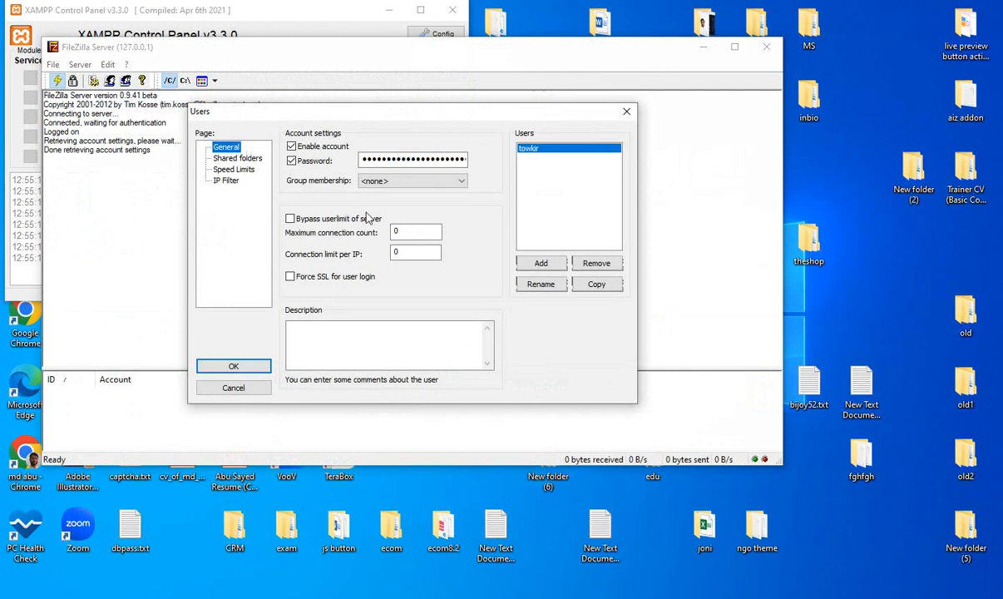
click(292, 146)
click(292, 161)
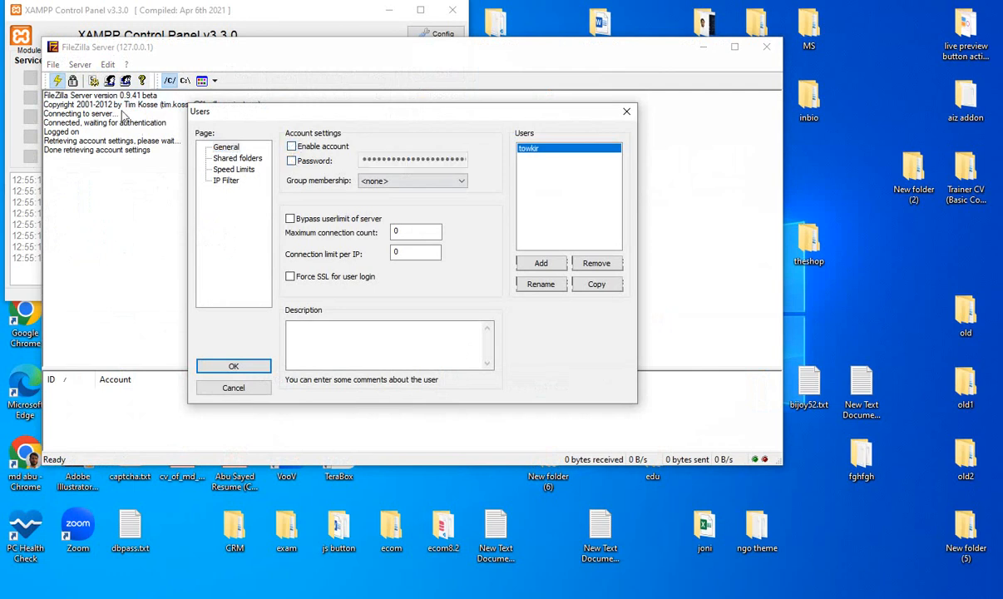
click(222, 149)
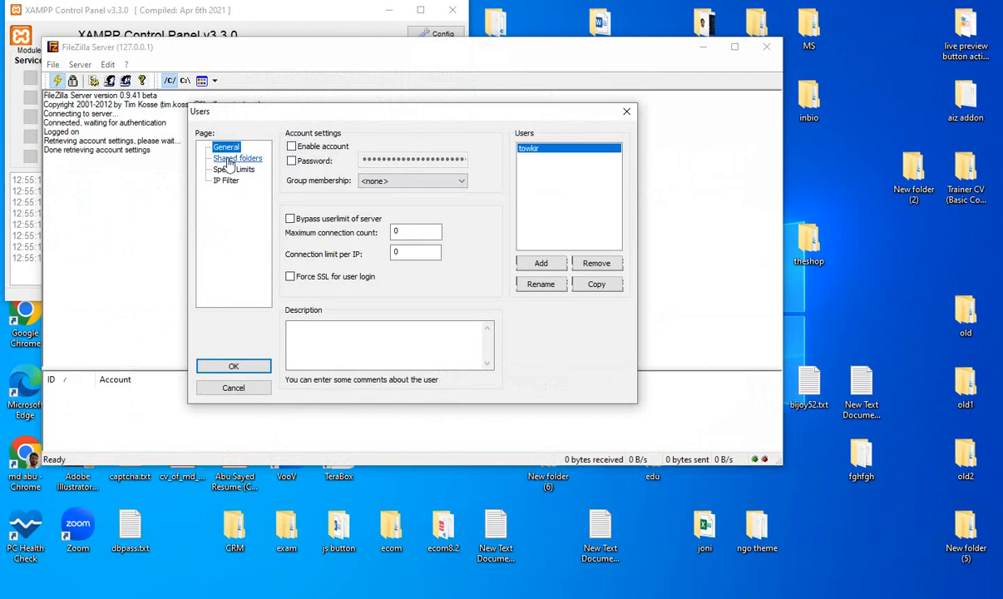
click(555, 156)
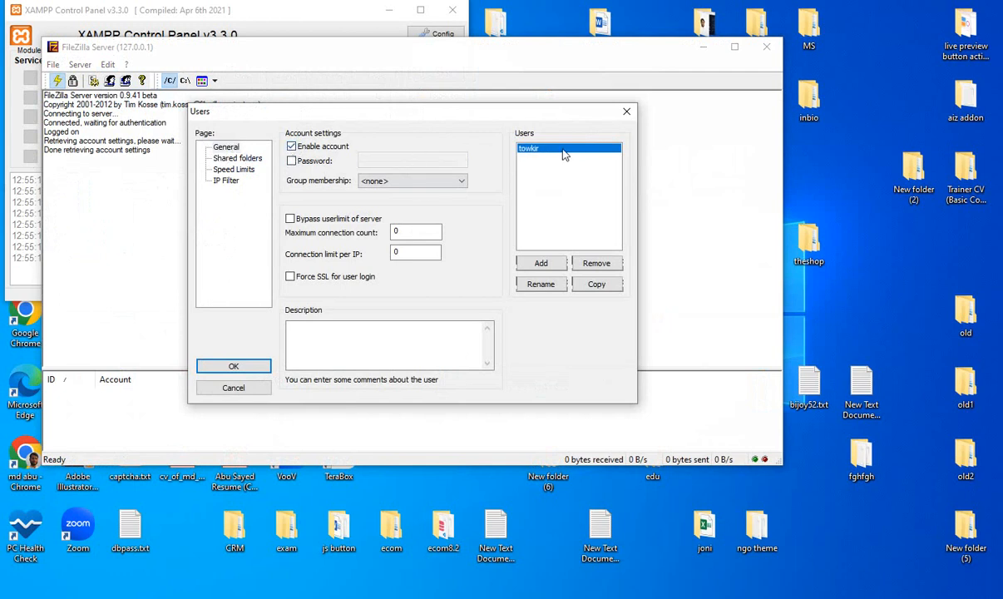
click(291, 161)
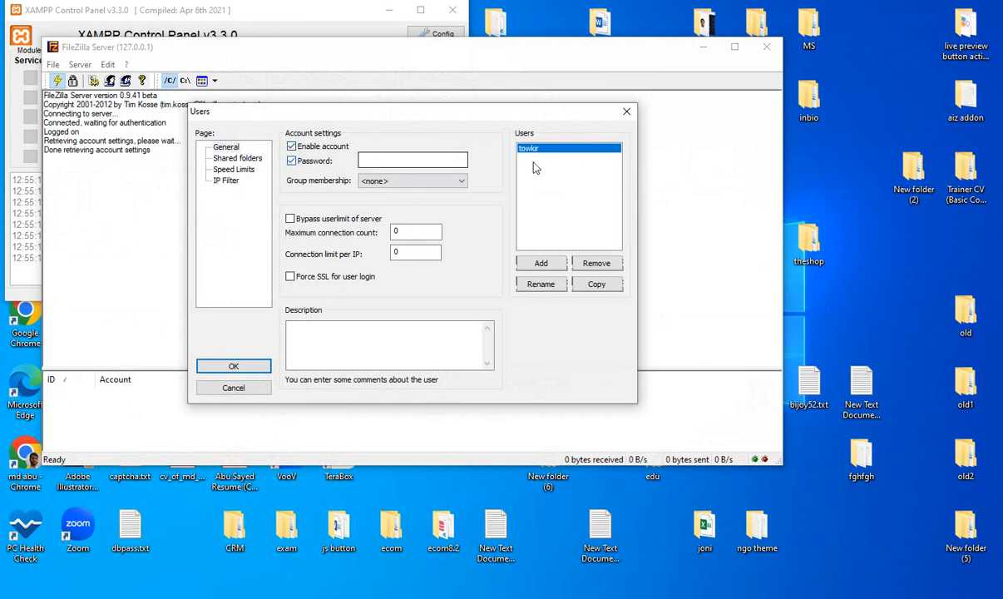
click(596, 263)
click(490, 282)
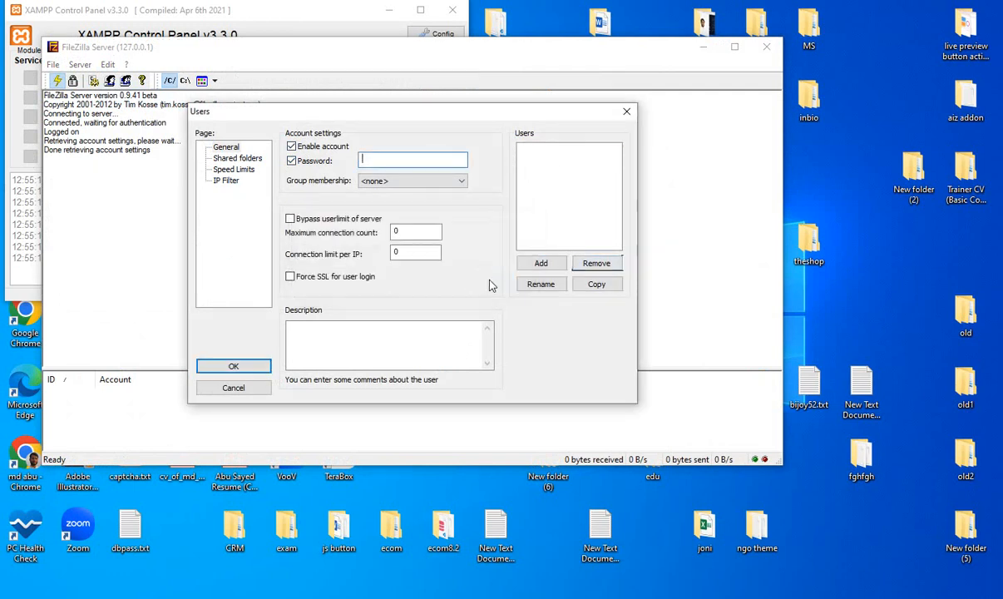
click(314, 160)
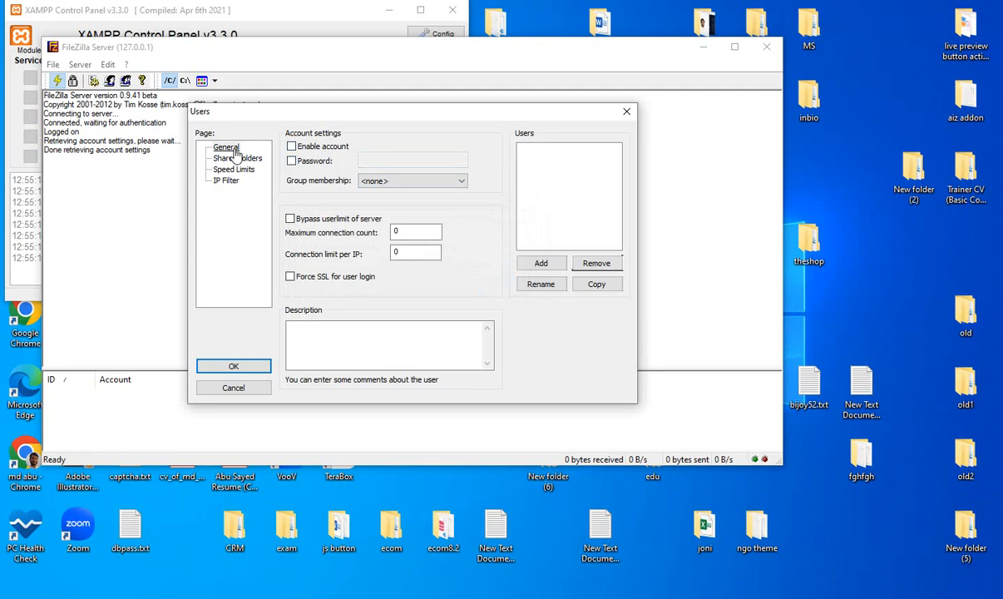
- Add a new user account under the chosen username, with no group membership
click(541, 264)
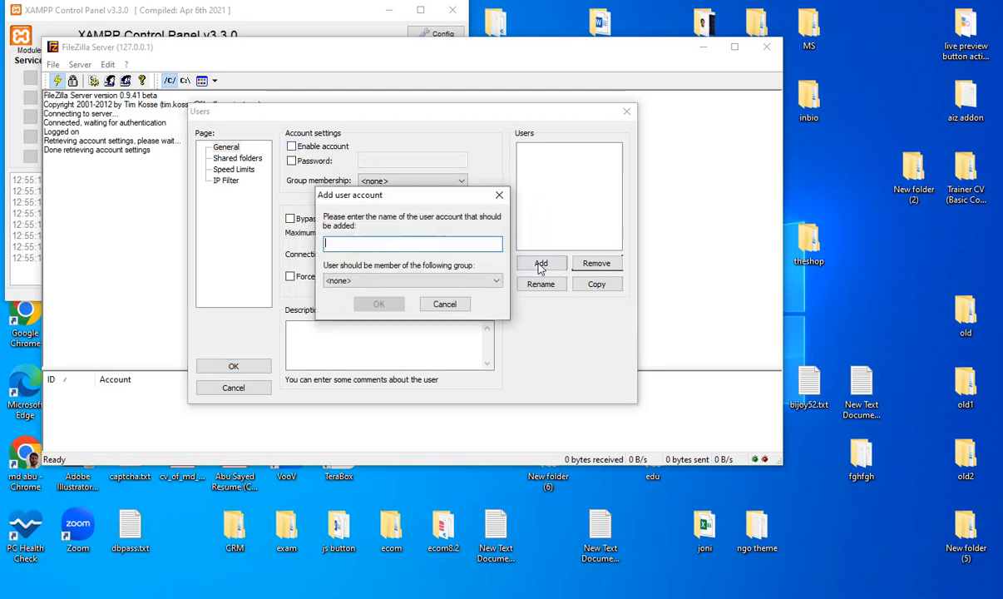
text(towki)
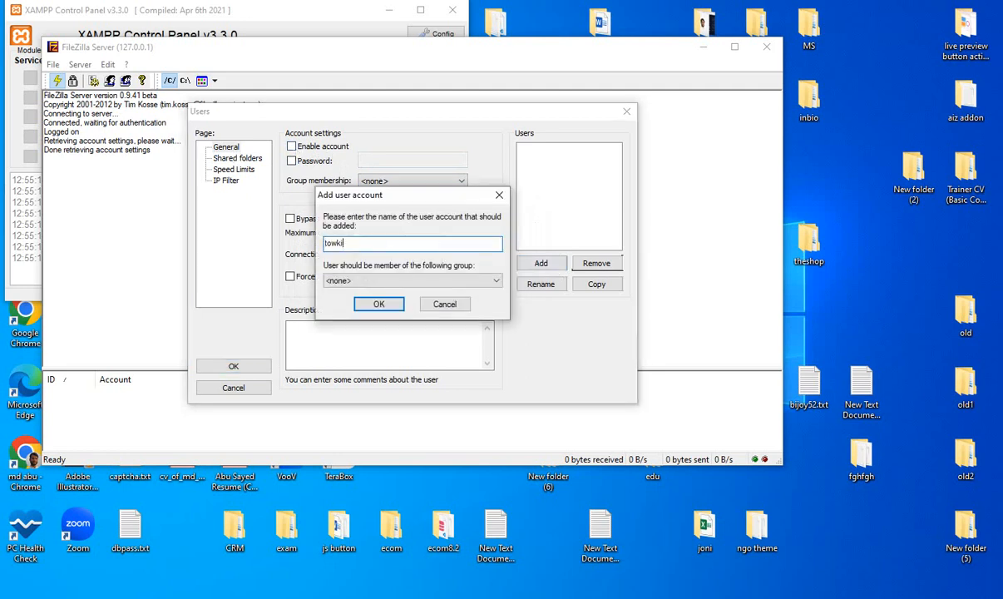
key(BackSpace)
key(BackSpace)
key(BackSpace)
key(BackSpace)
key(BackSpace)
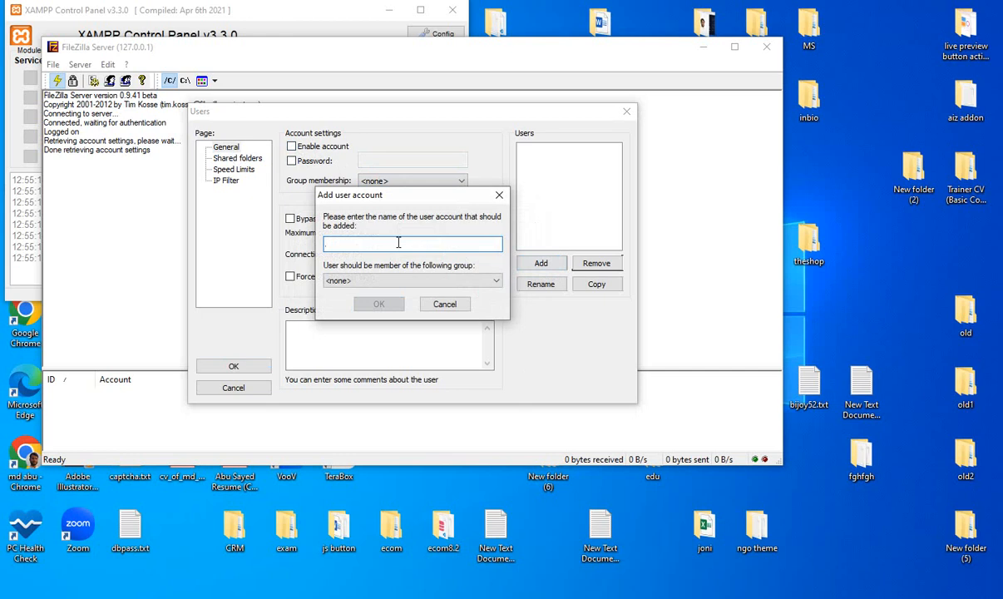
text(sayed)
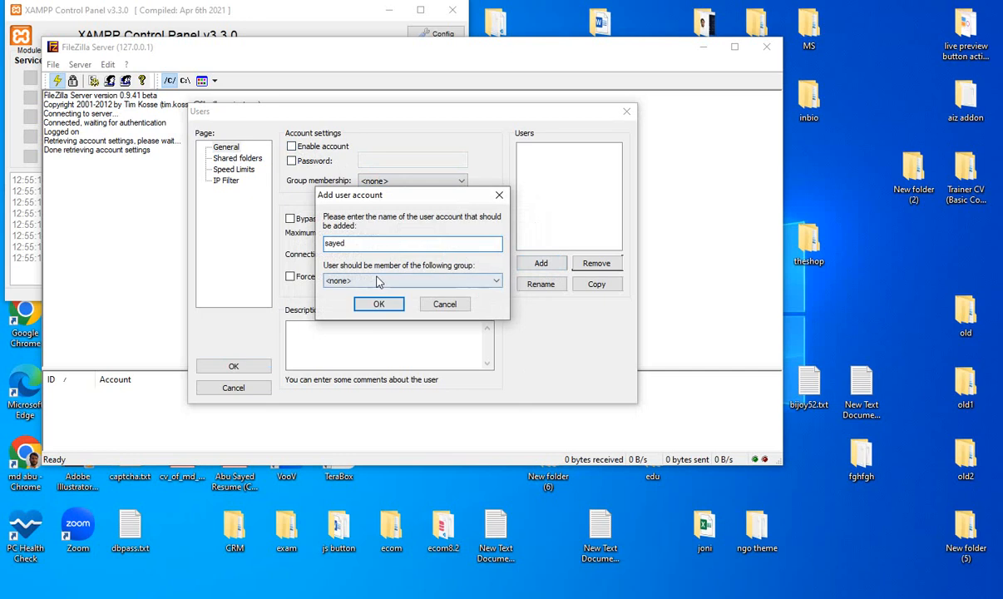
click(379, 303)
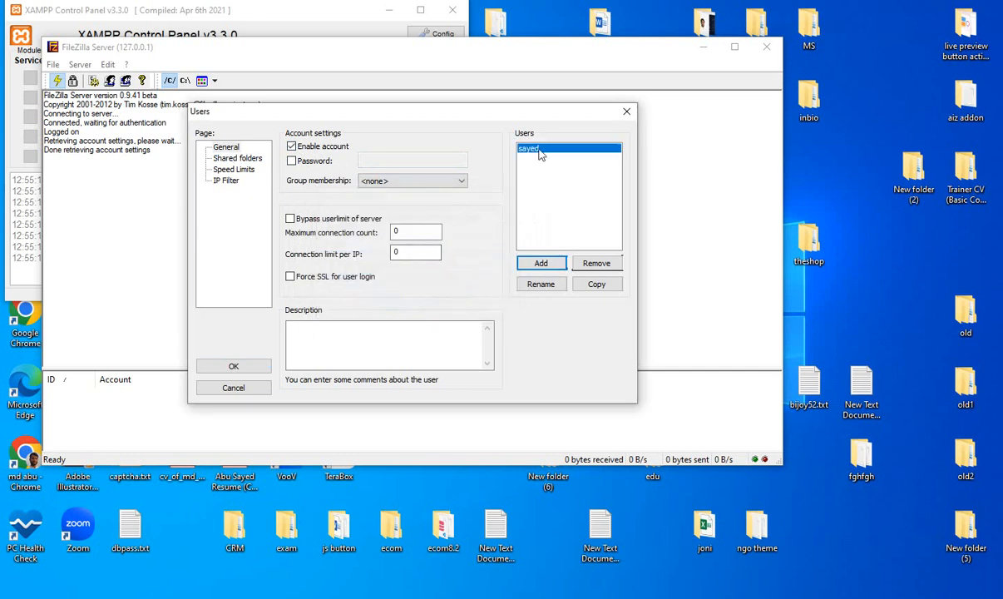
- Enable password protection for the new user and enter the account password
click(291, 161)
click(383, 160)
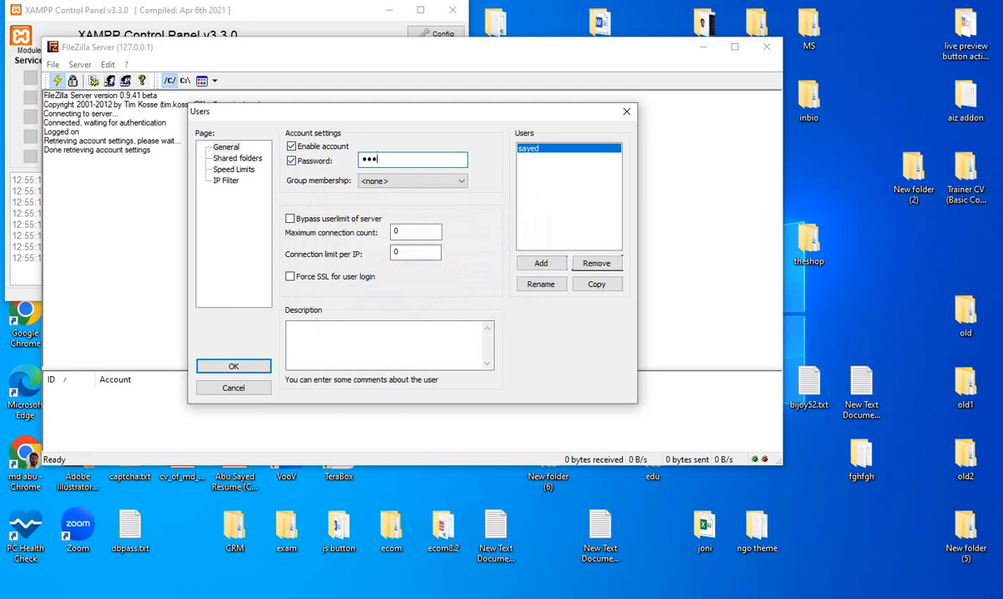
text(••••)
- Share C:\ with the new user, allowing directory creation, and save the account settings
click(235, 158)
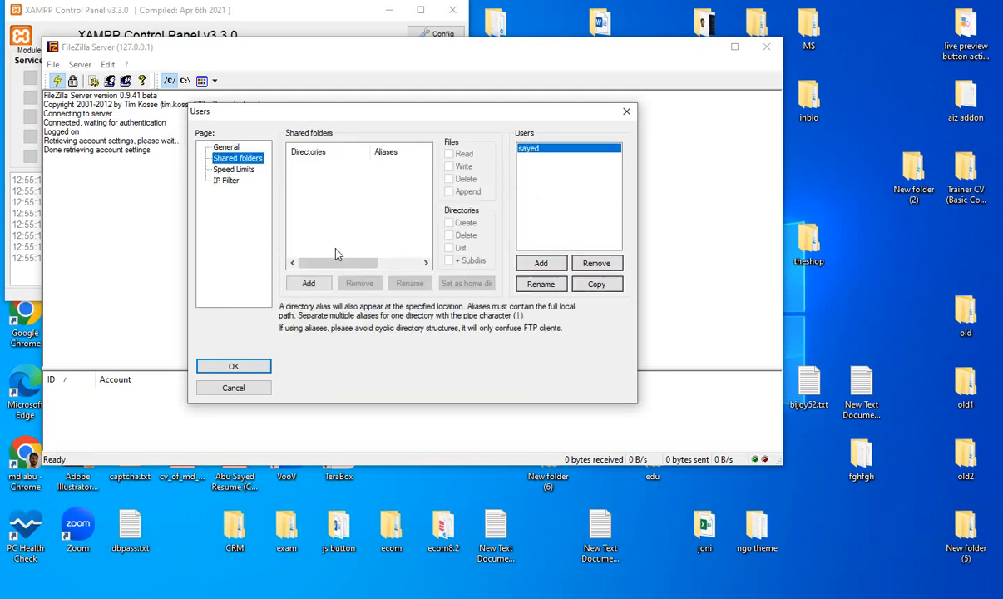
click(310, 286)
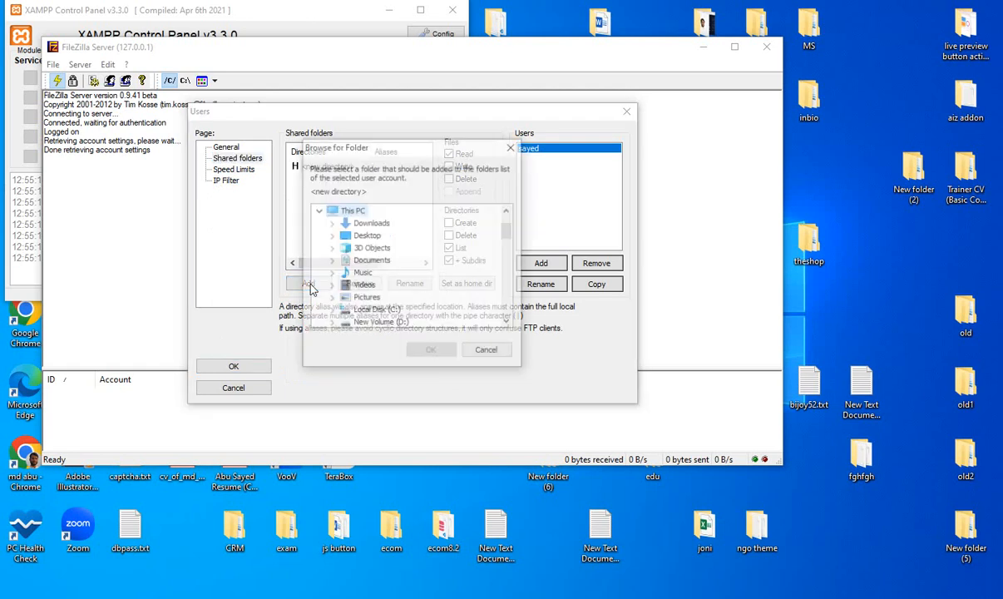
click(383, 311)
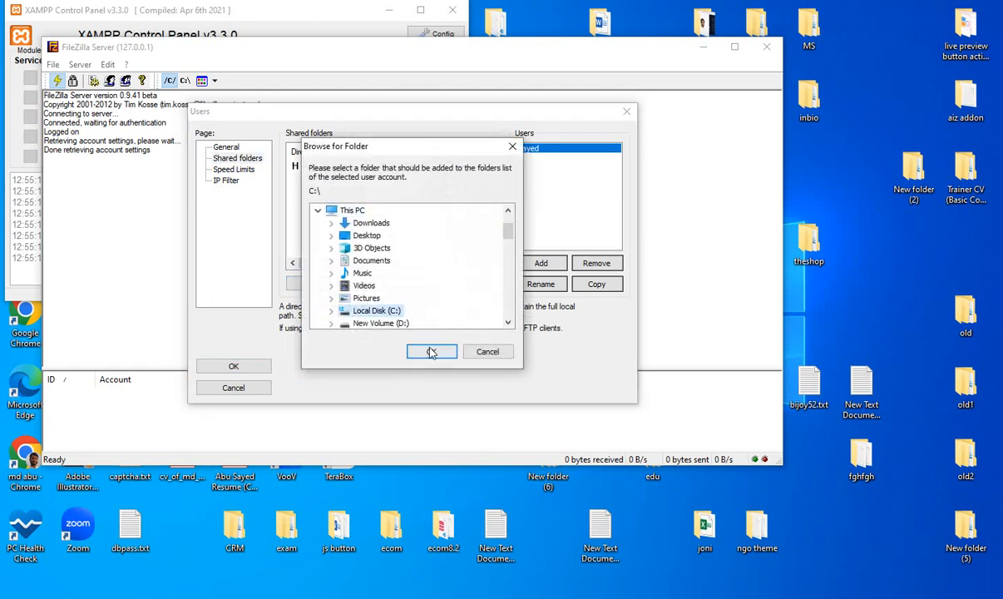
click(431, 351)
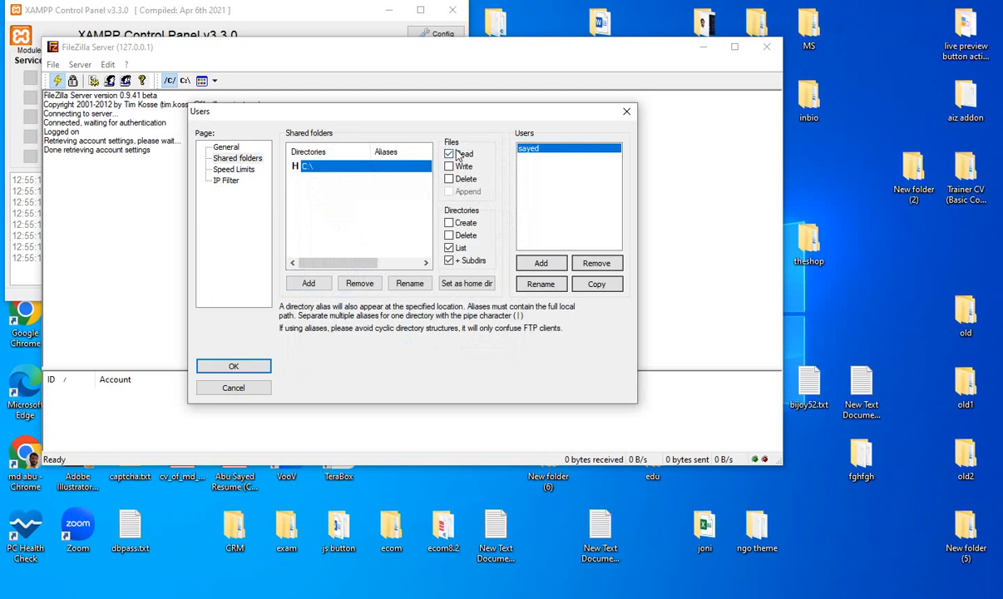
click(450, 224)
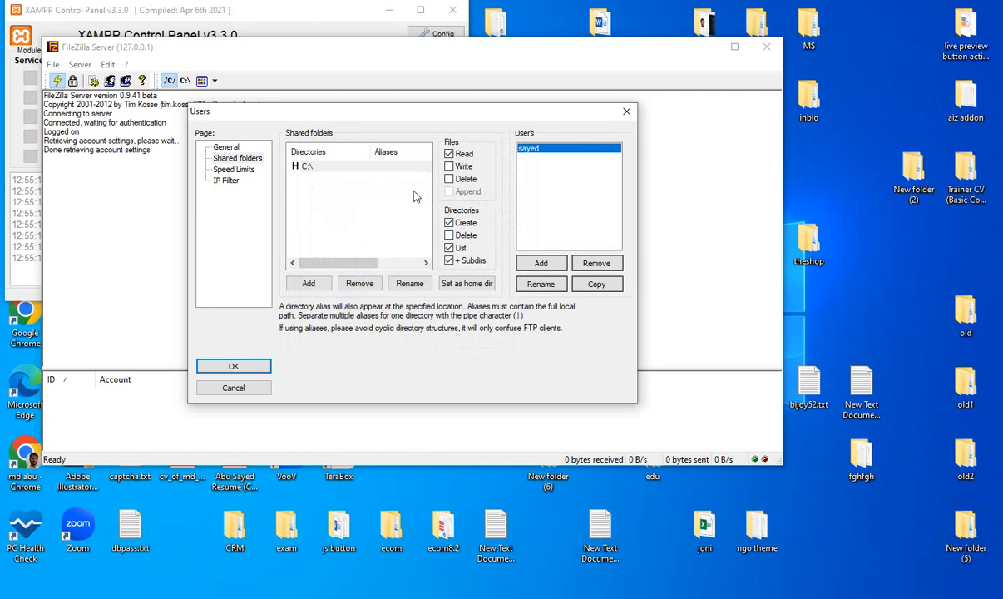
click(228, 365)
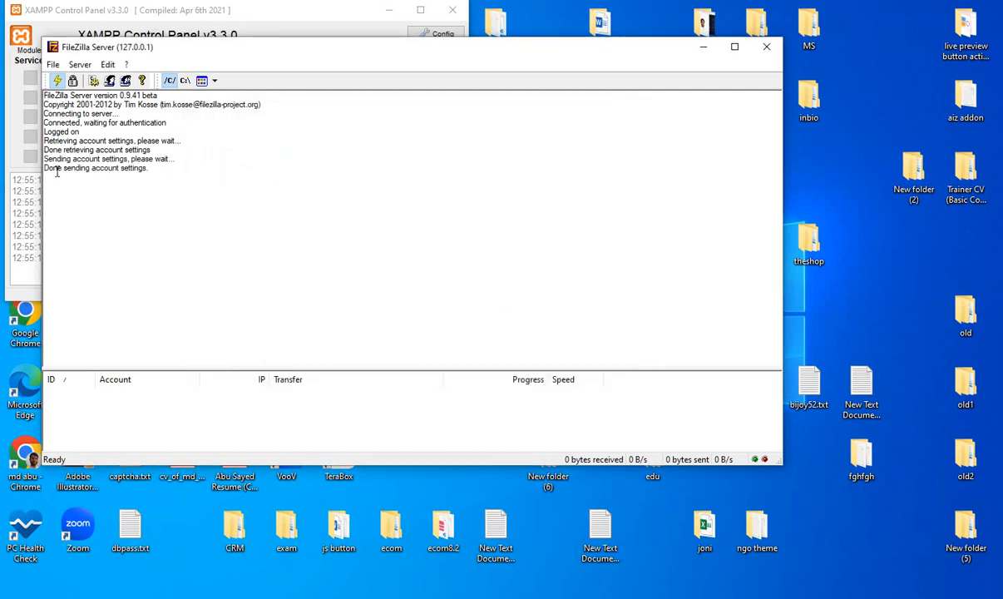
- Minimize the server administration window and launch FileZilla Client from the desktop
click(703, 47)
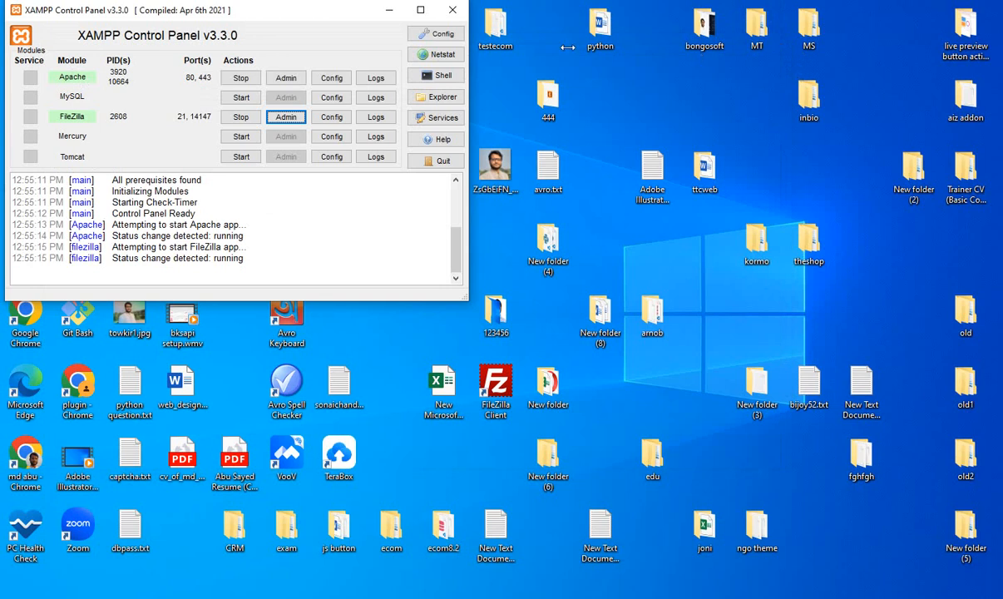
click(504, 384)
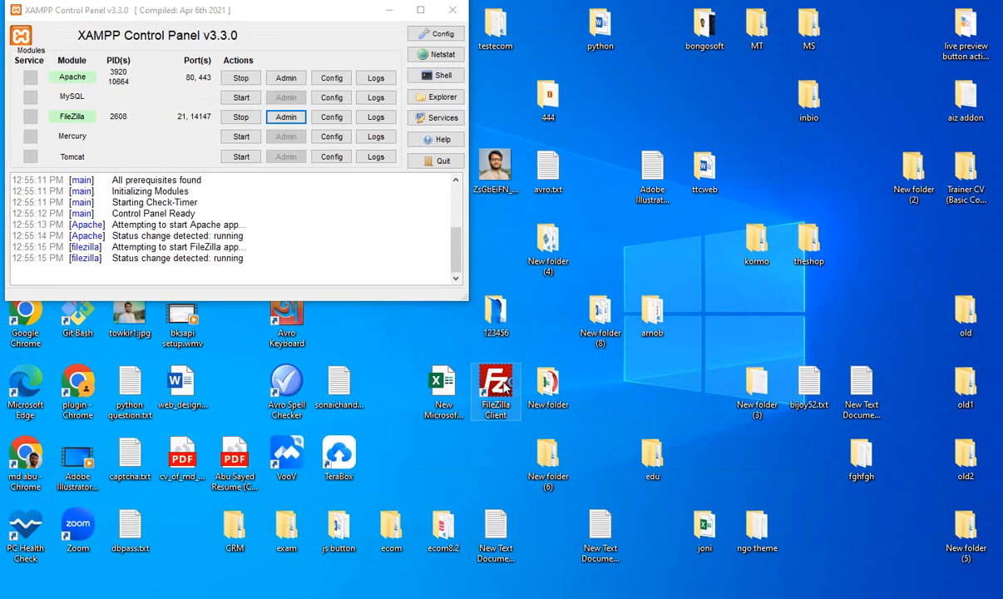
double_click(505, 385)
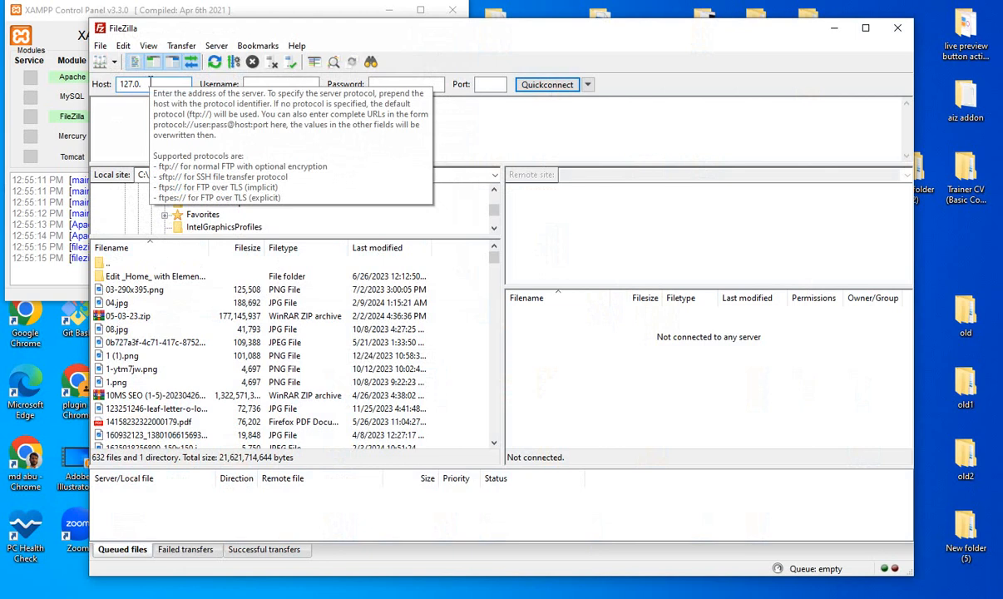
- Connect to host 127.0.0.1 on port 21 with the new account's username and password, accepting the insecure FTP connection
text(.1)
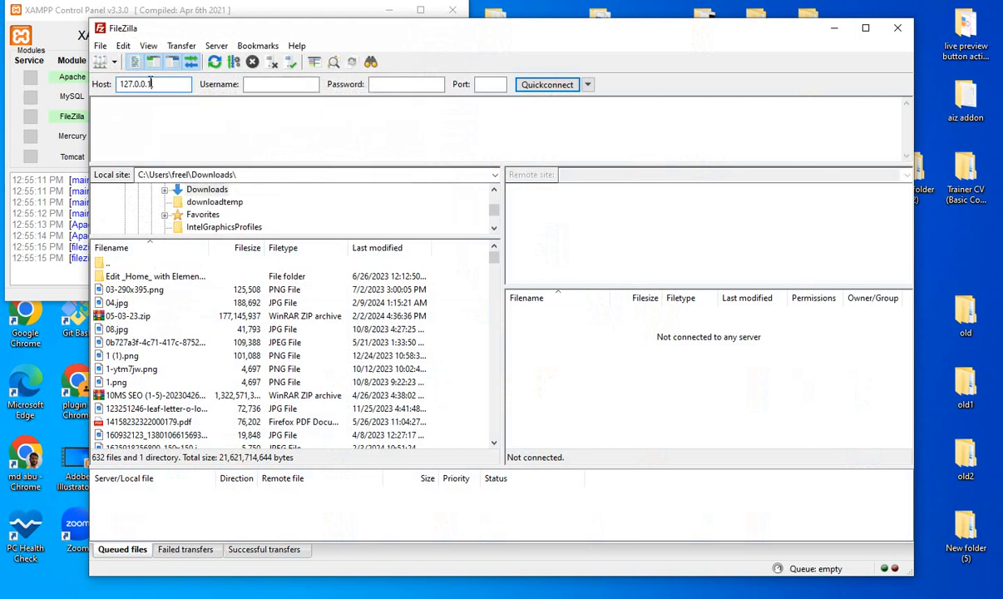
click(275, 86)
click(393, 83)
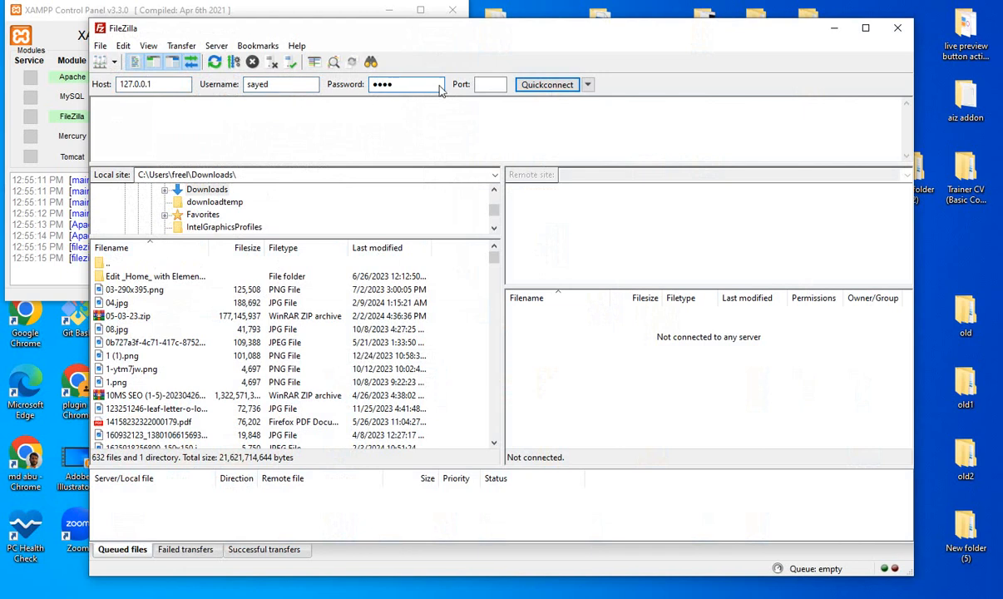
click(491, 84)
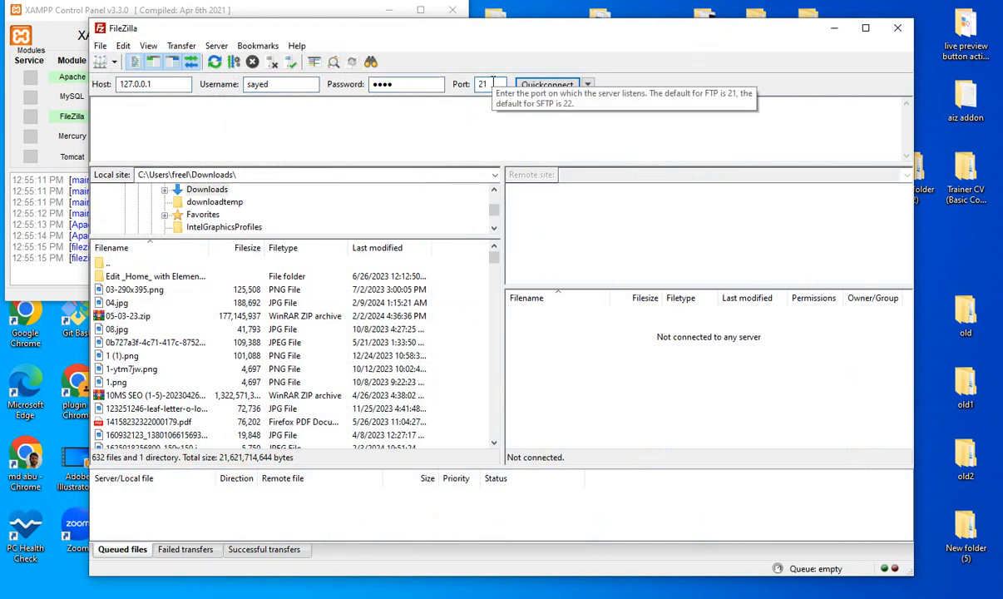
text(21)
click(532, 86)
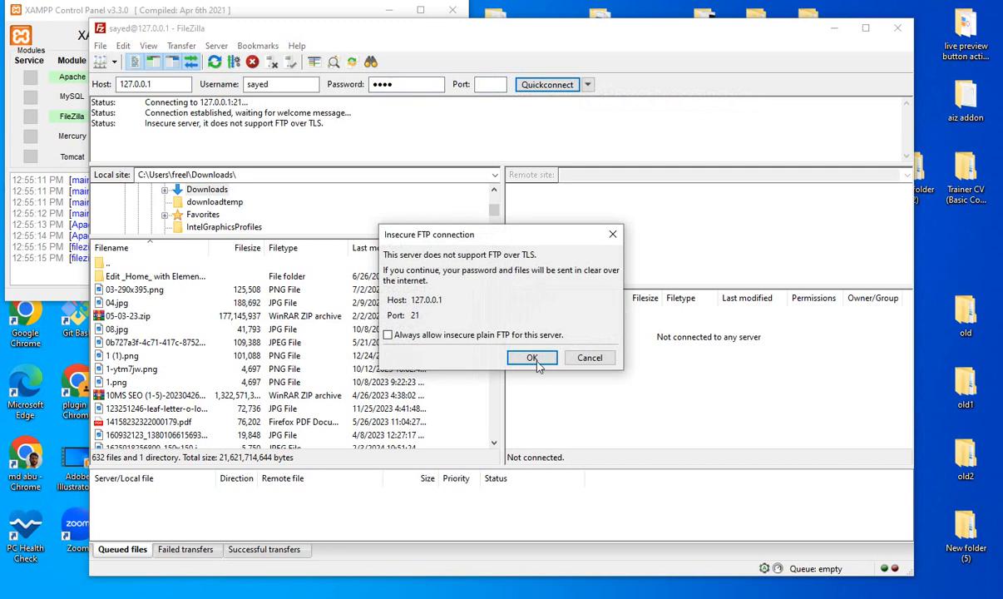
click(537, 359)
- Browse the remote site's root directory and open the xampp folder
scroll(632, 358, down, 5)
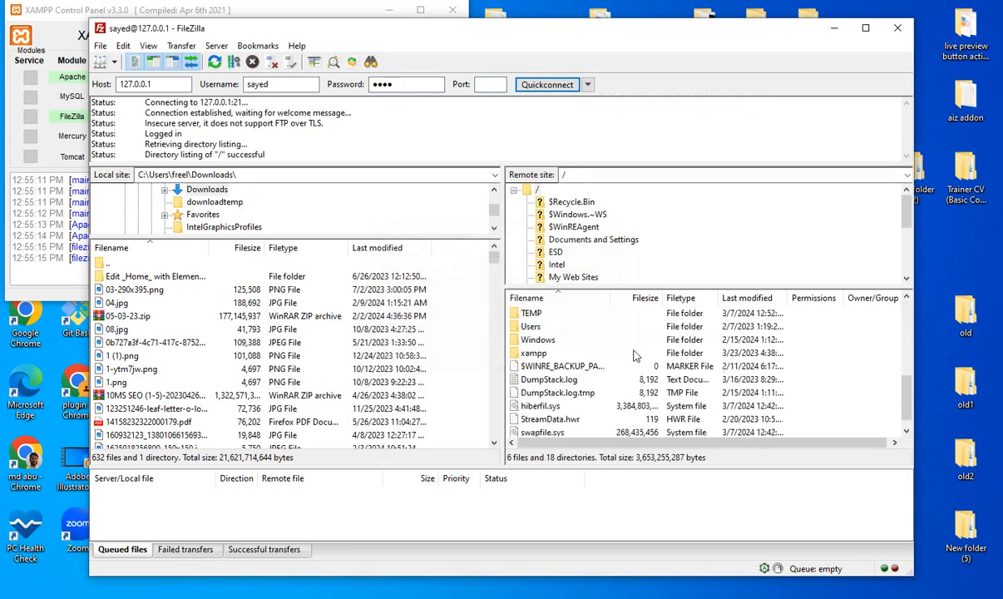
scroll(571, 389, up, 5)
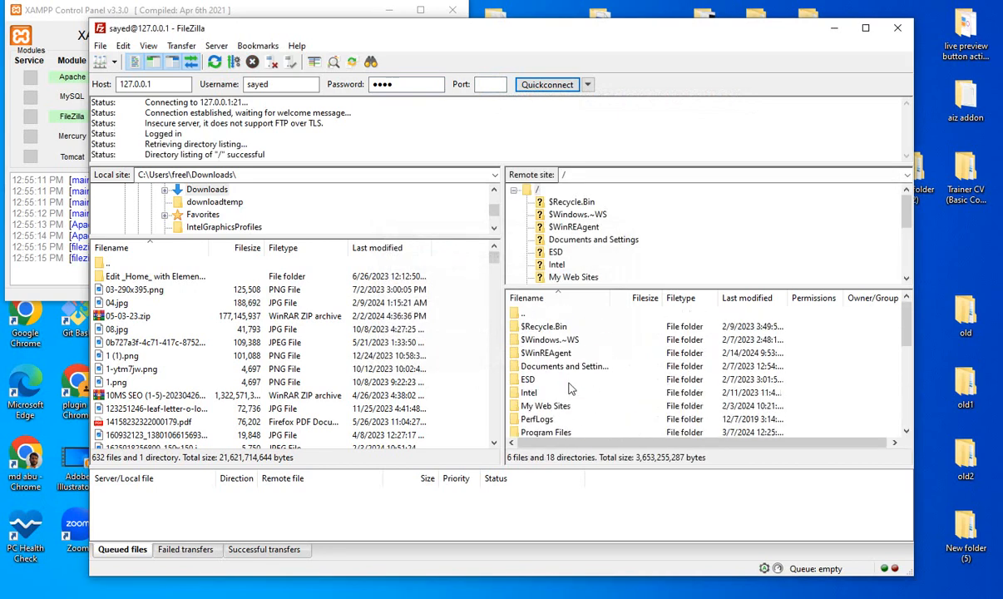
scroll(580, 347, down, 5)
scroll(577, 375, up, 5)
scroll(614, 381, down, 2)
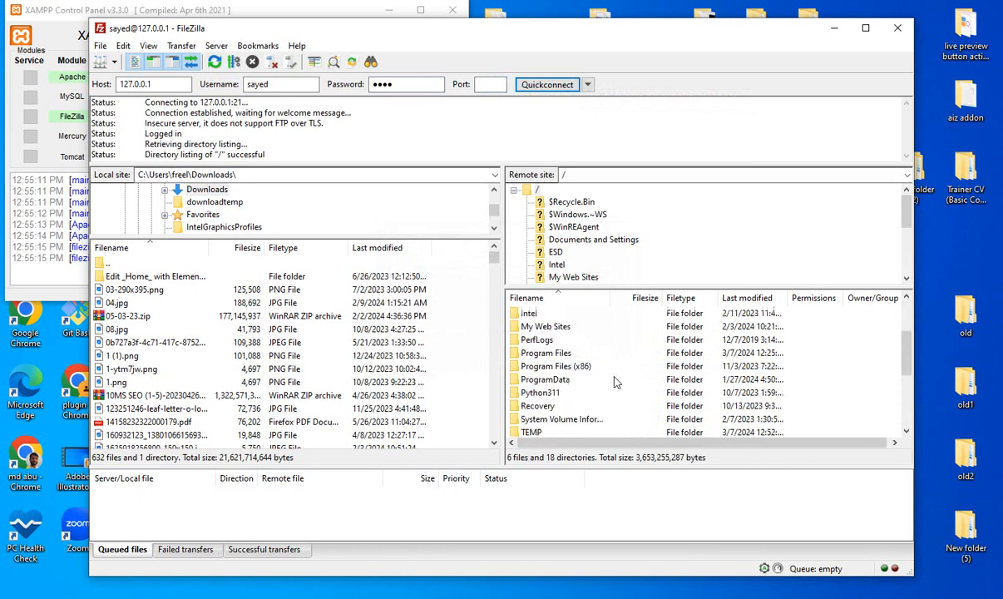
scroll(614, 381, down, 1)
scroll(582, 391, down, 1)
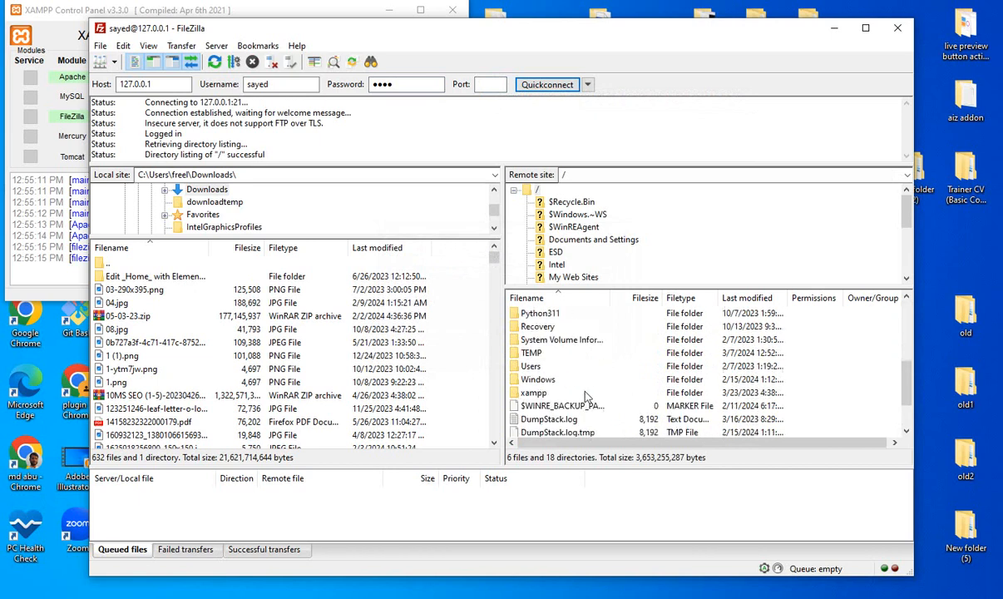
double_click(536, 393)
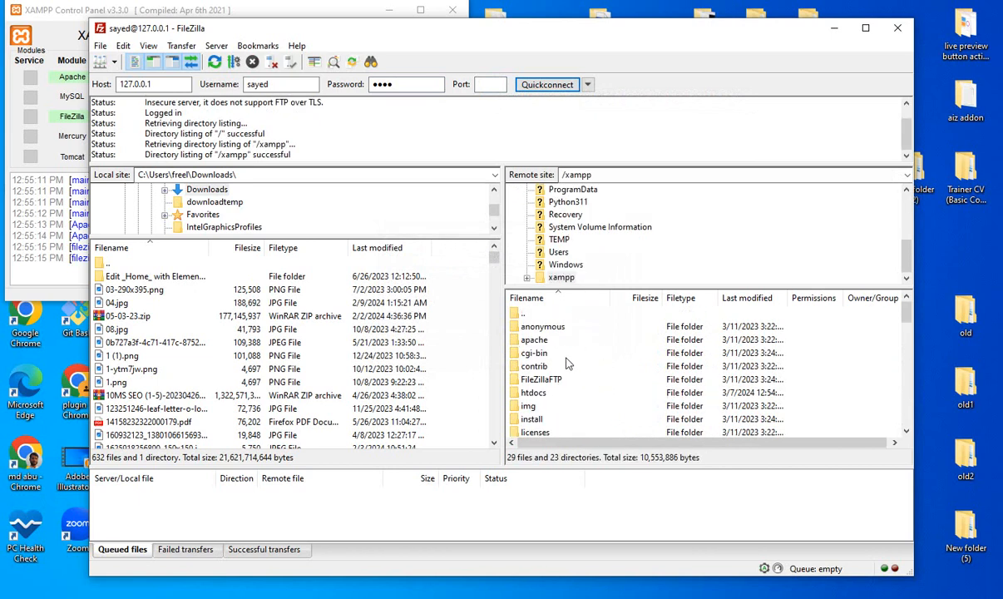
- Open the remote htdocs folder inside xampp and select the Downloads folder on the local site
double_click(556, 393)
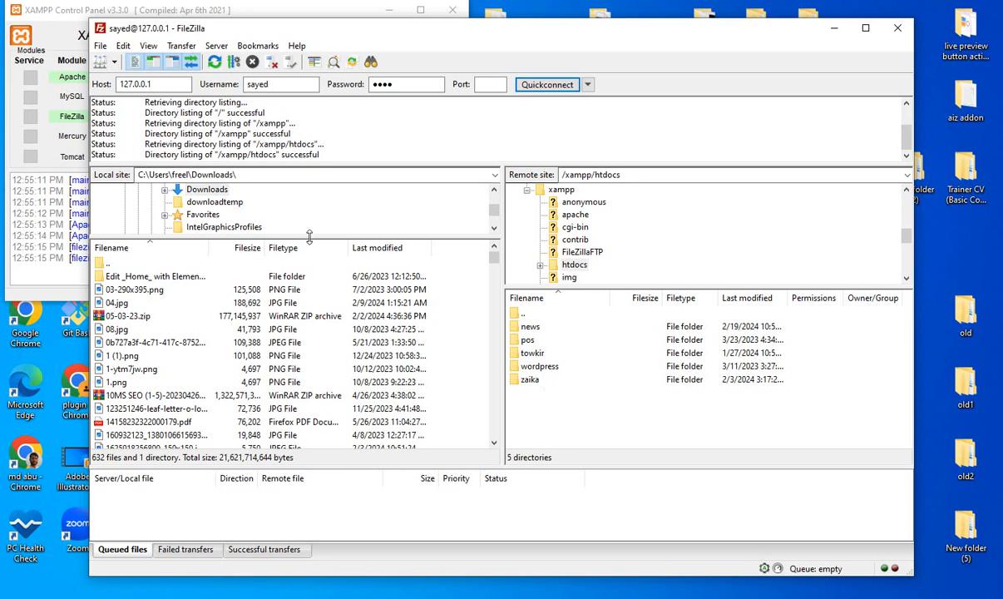
drag(308, 238, 296, 388)
scroll(274, 275, up, 1)
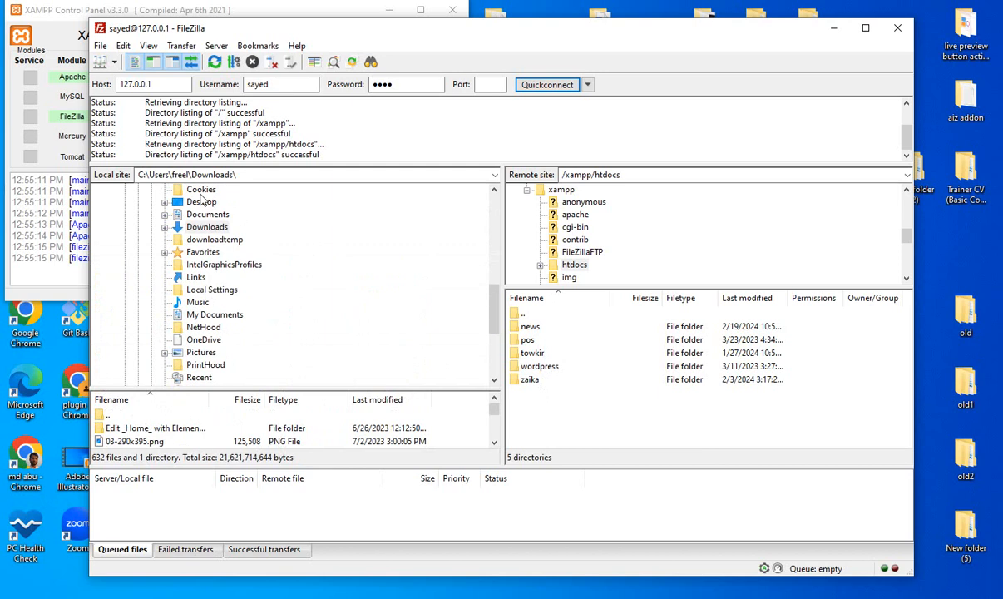
click(203, 228)
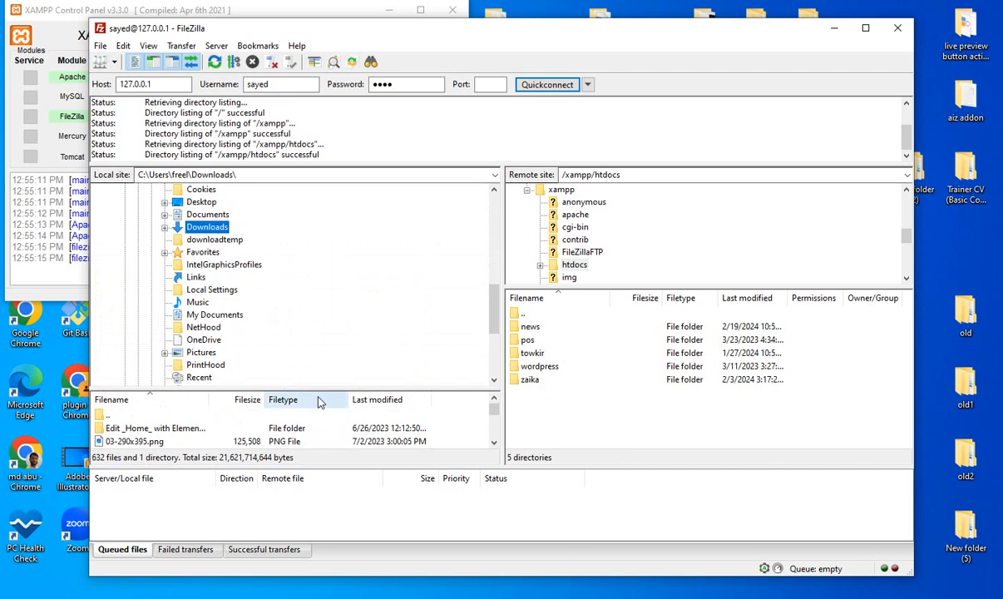
drag(317, 389, 317, 239)
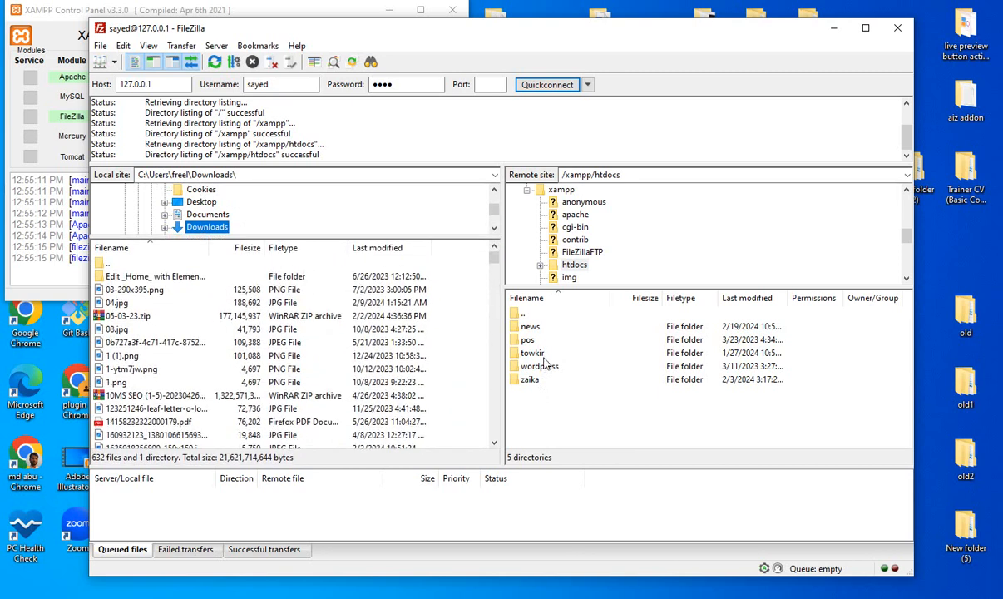
- Minimize FileZilla Client and the XAMPP Control Panel, and open C:\xampp\htdocs in File Explorer
click(829, 30)
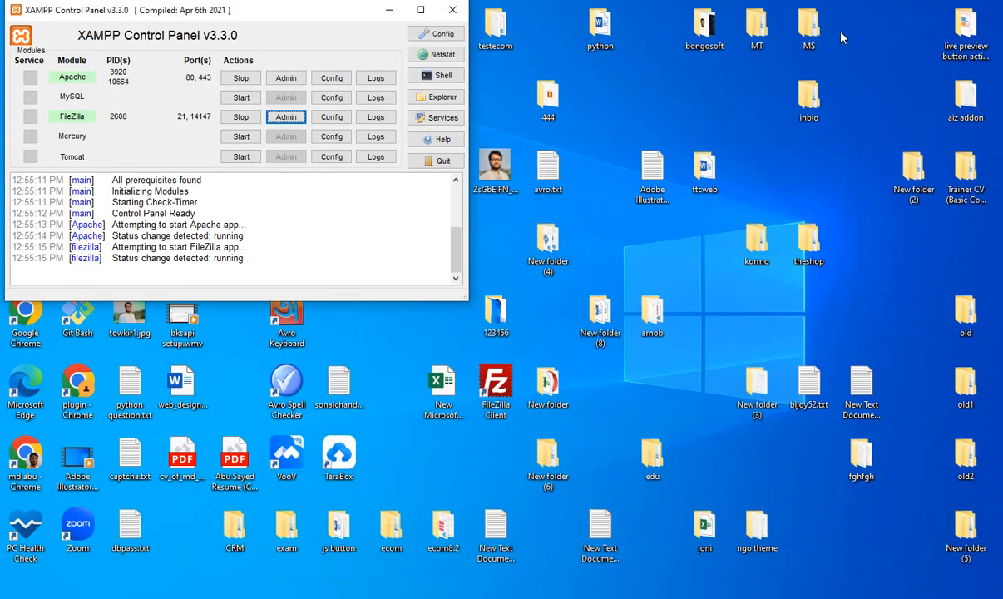
click(389, 11)
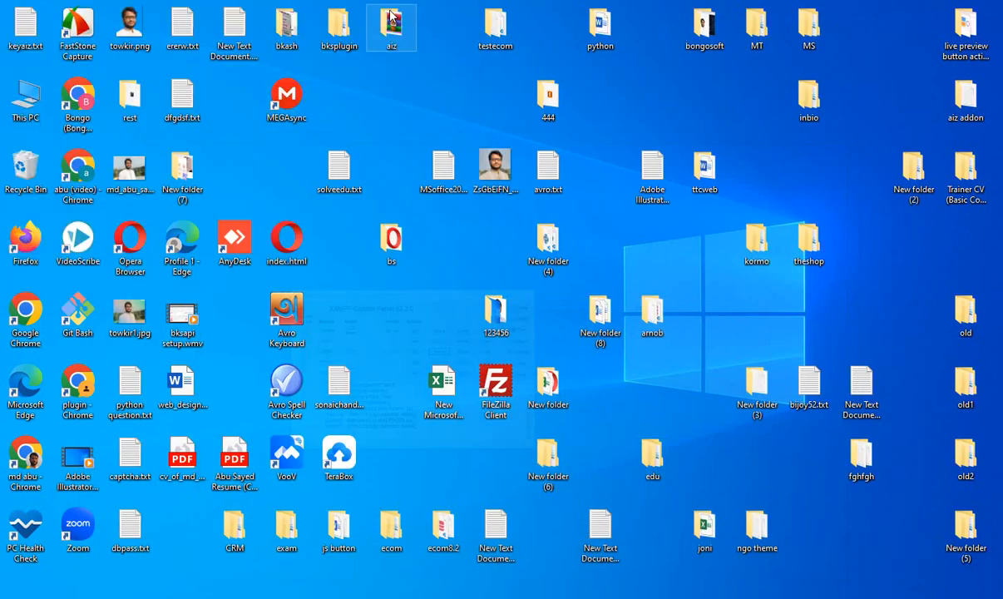
double_click(27, 96)
double_click(364, 298)
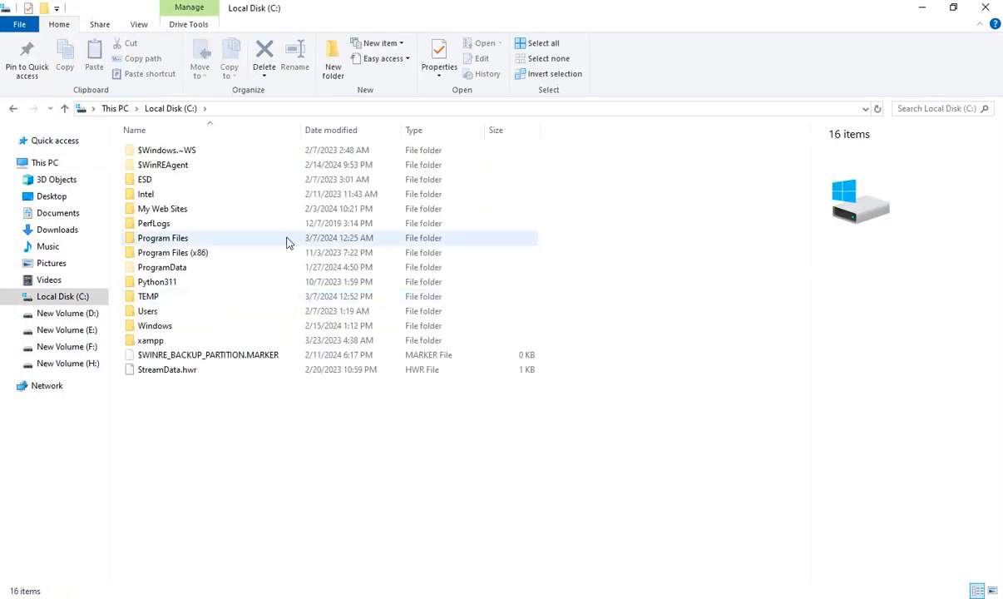
double_click(172, 341)
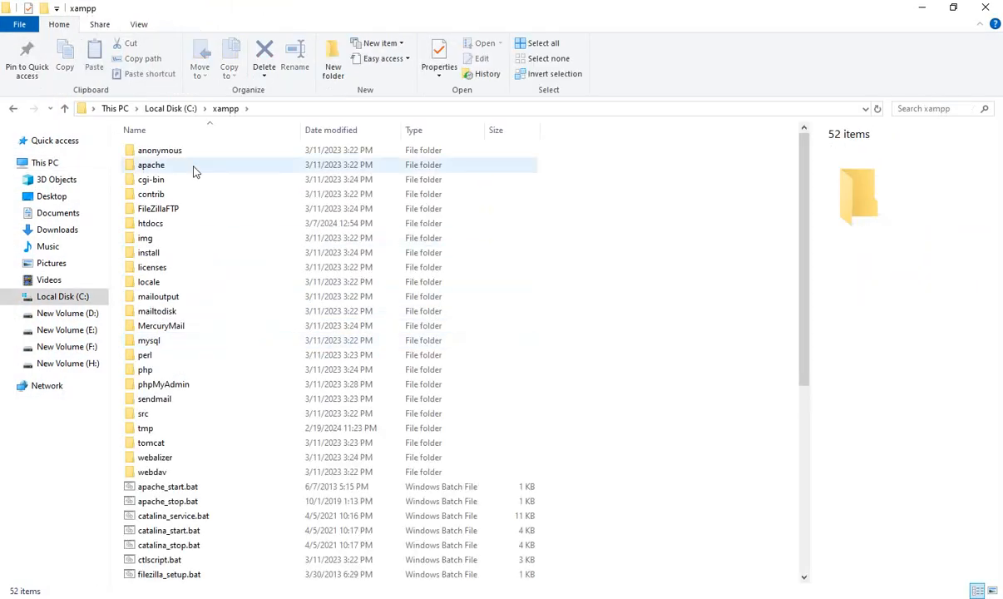
double_click(175, 223)
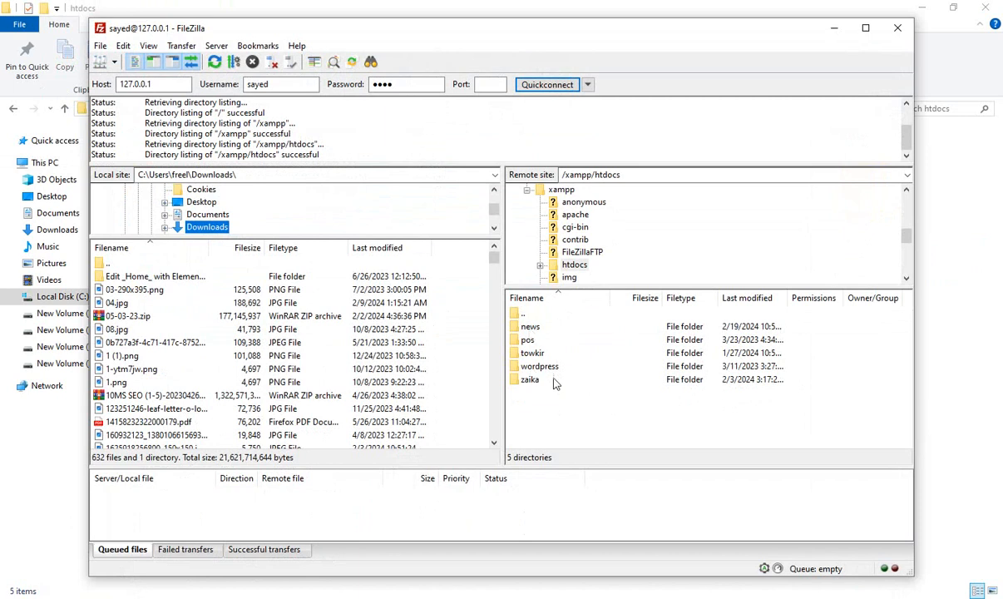
- Try to upload 1.png from the local Downloads folder to the remote /xampp/htdocs folder
click(127, 384)
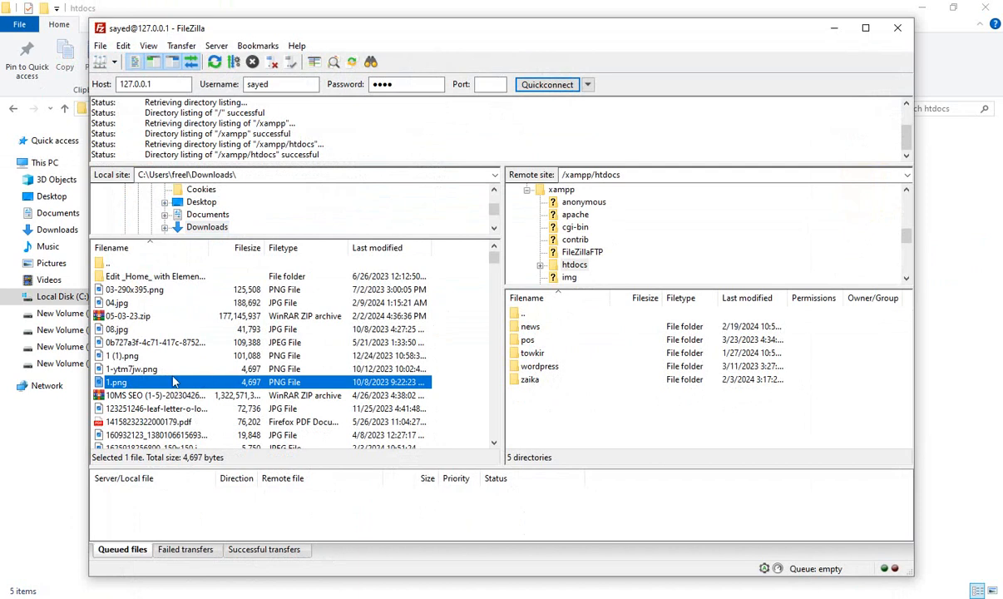
right_click(139, 381)
click(179, 388)
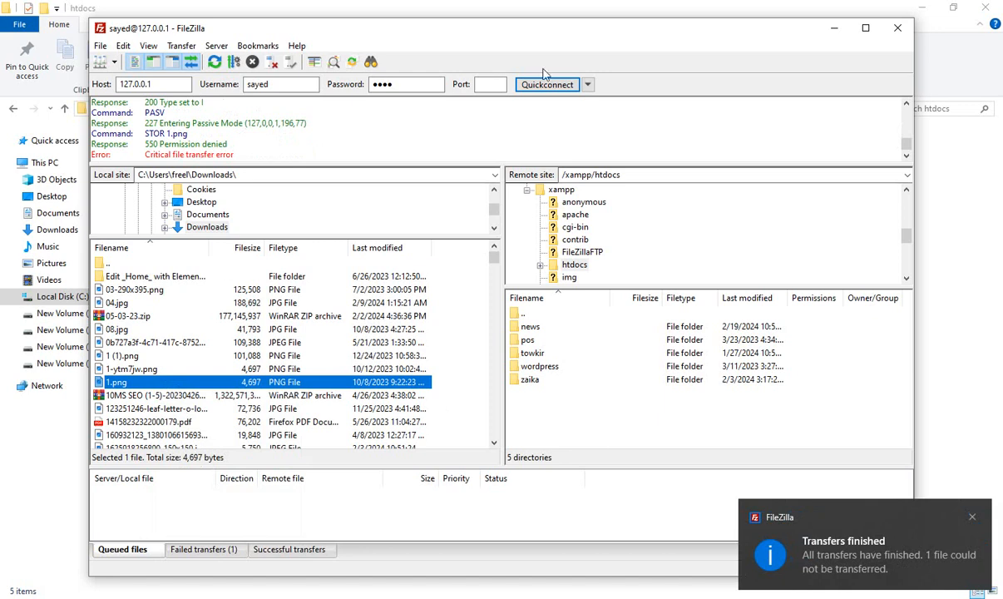
- Reconnect to 127.0.0.1 with the same account, establishing the connection in a new tab
click(480, 84)
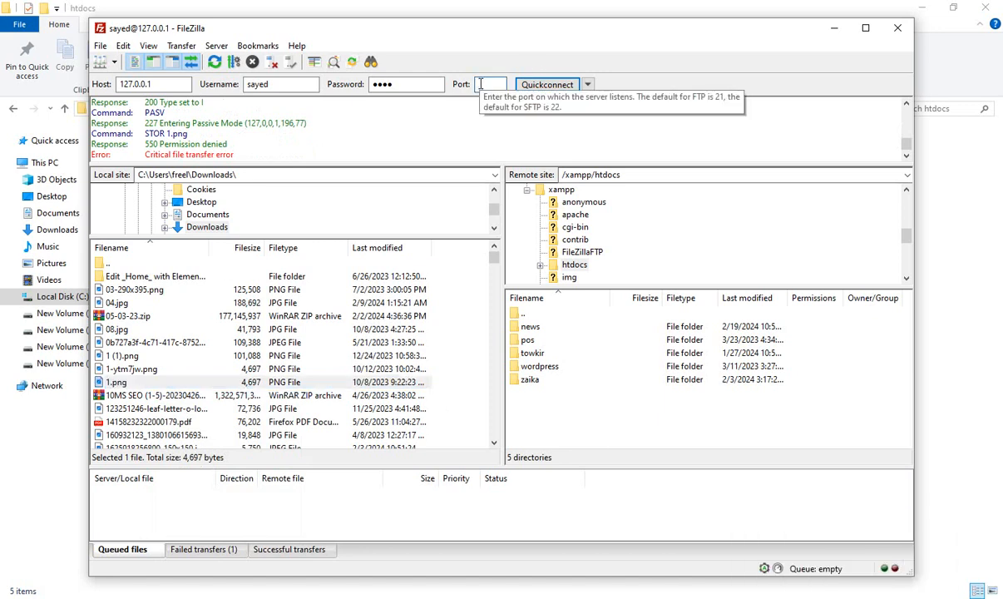
click(545, 84)
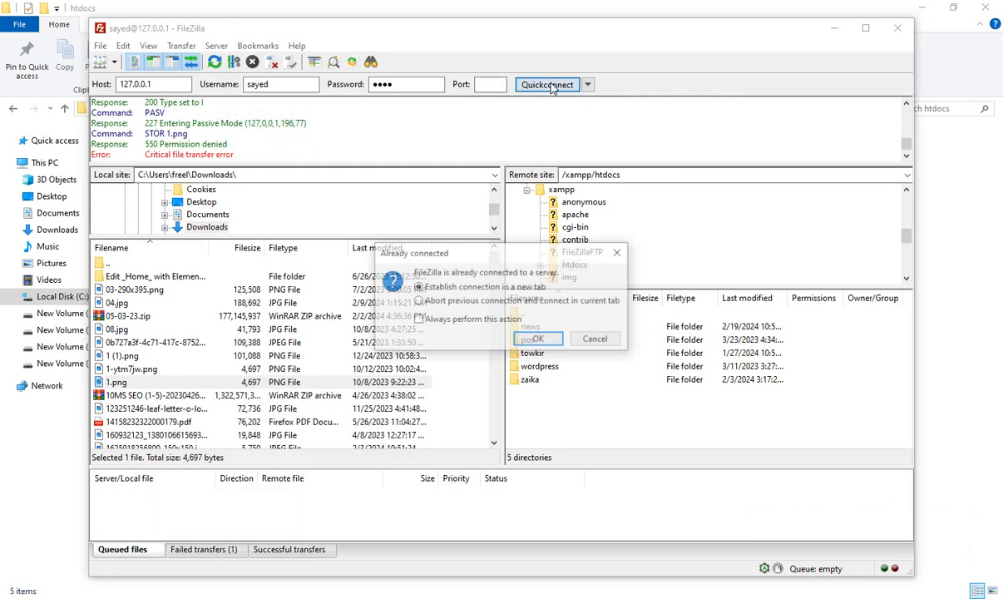
click(527, 342)
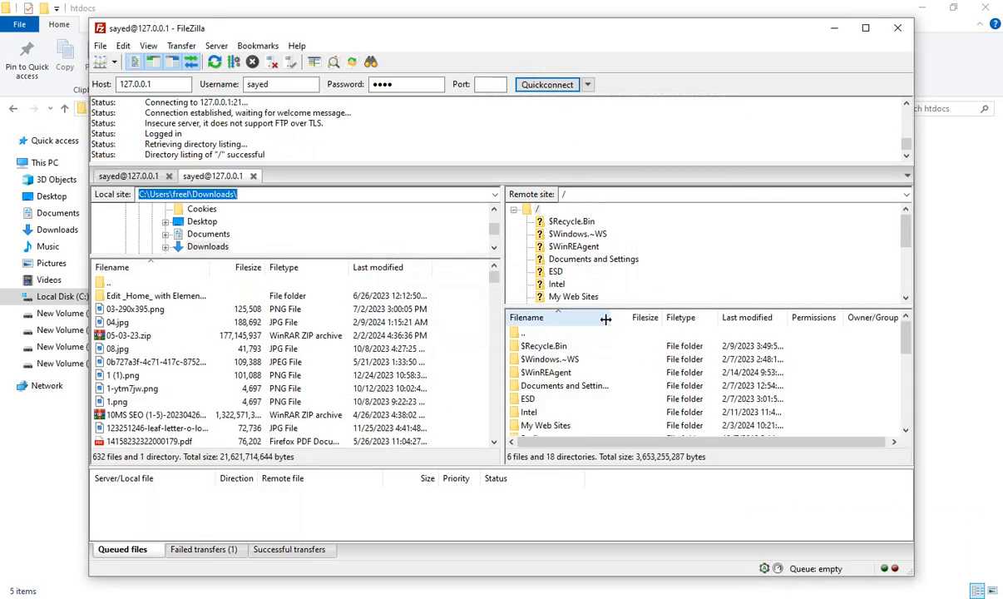
- Browse the new connection's remote site to the /xampp/htdocs folder
scroll(616, 383, down, 5)
scroll(618, 408, up, 3)
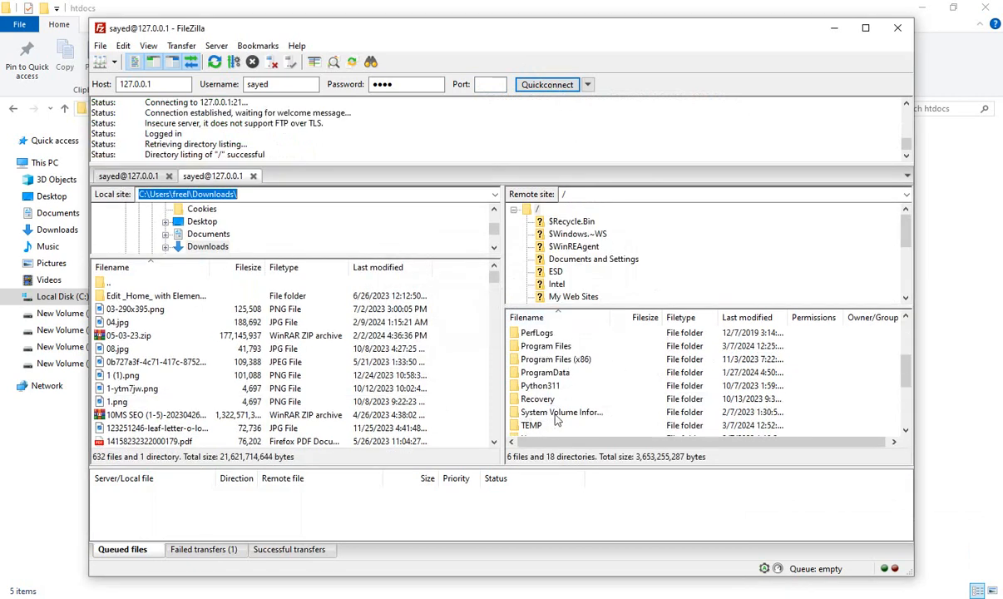
scroll(561, 412, down, 3)
double_click(542, 346)
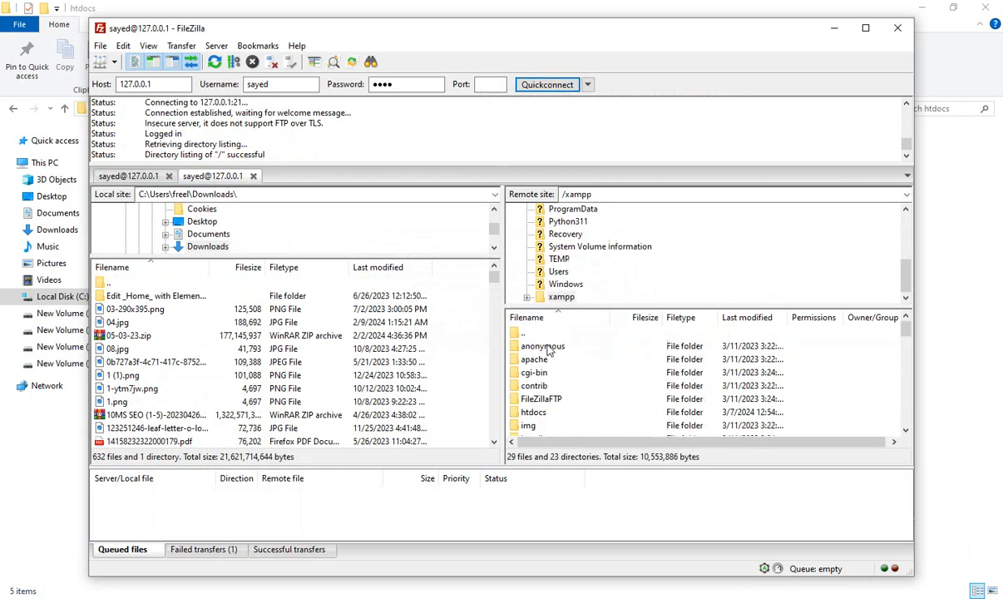
double_click(537, 412)
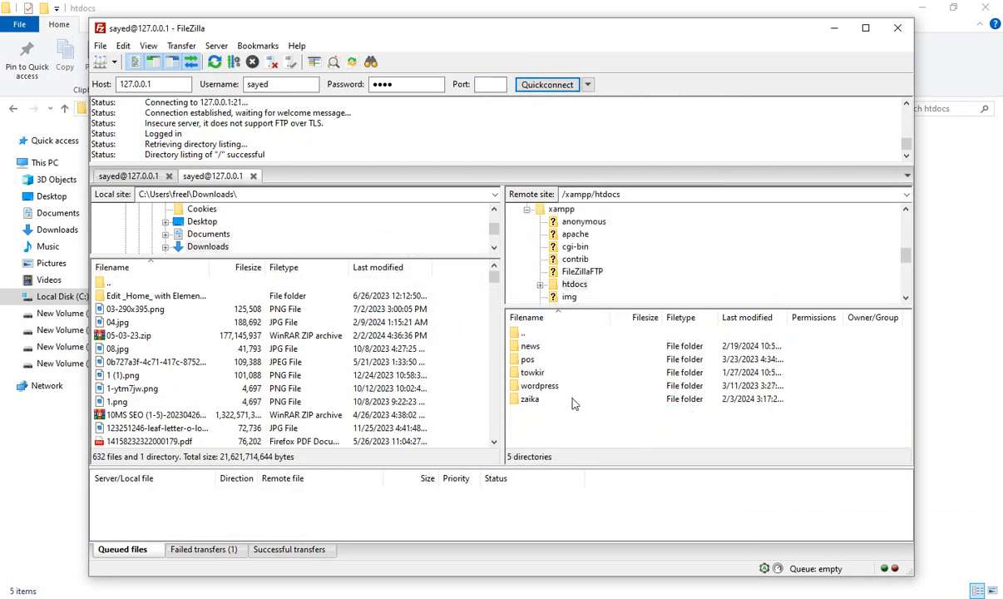
- Retry uploading the local 1.png to /xampp/htdocs over the new connection
click(118, 402)
right_click(123, 403)
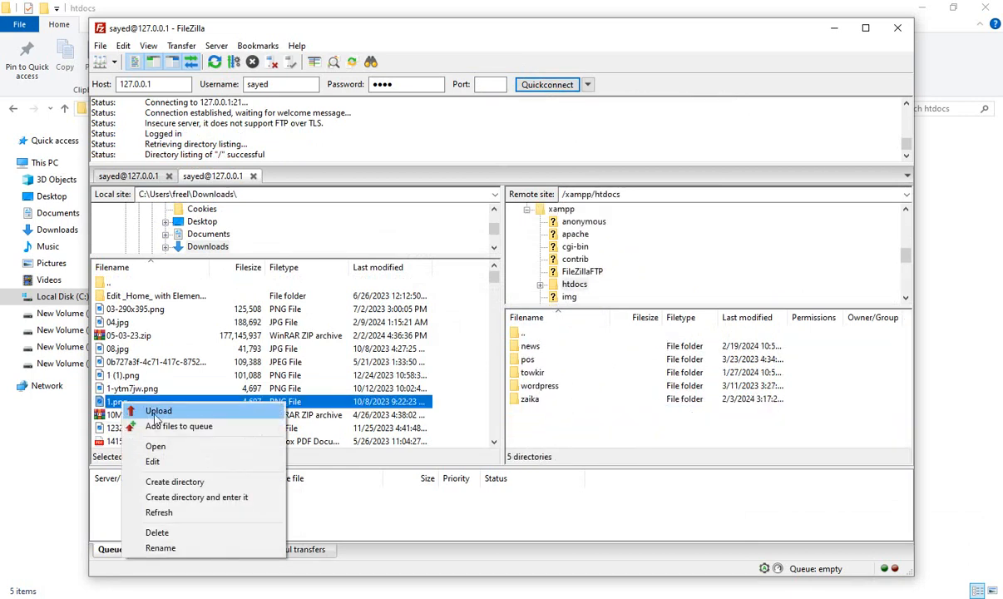
click(158, 411)
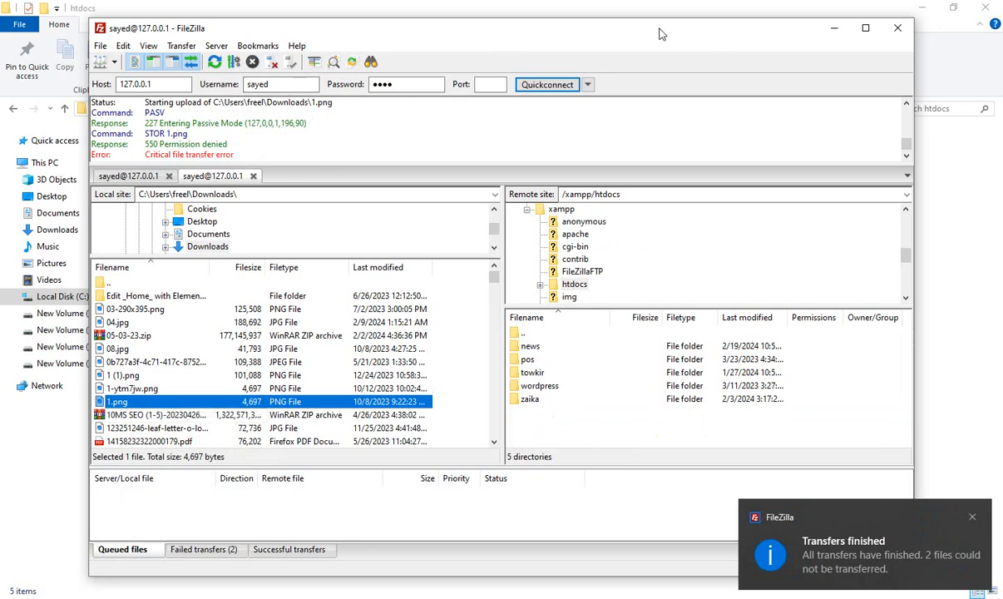
- Switch to XAMPP, open the FileZilla Server administration on 127.0.0.1 port 14147, and bring up the user account settings
click(592, 597)
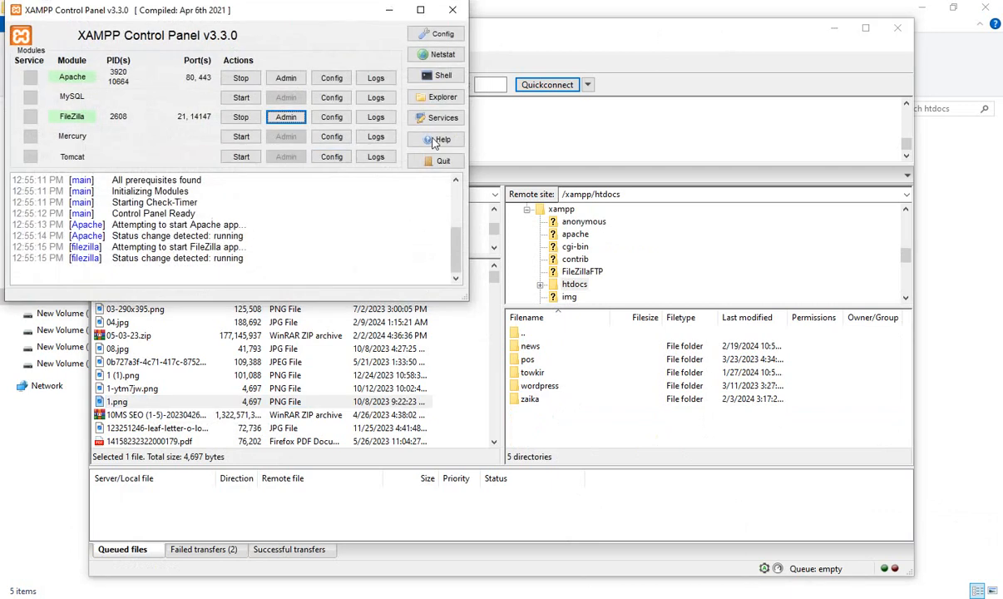
click(285, 117)
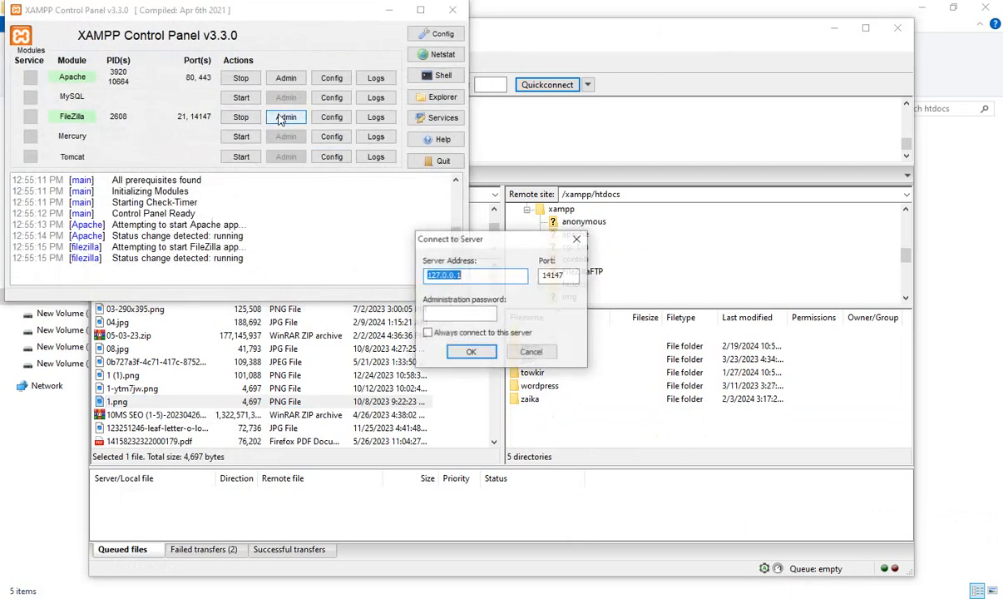
click(466, 353)
click(161, 119)
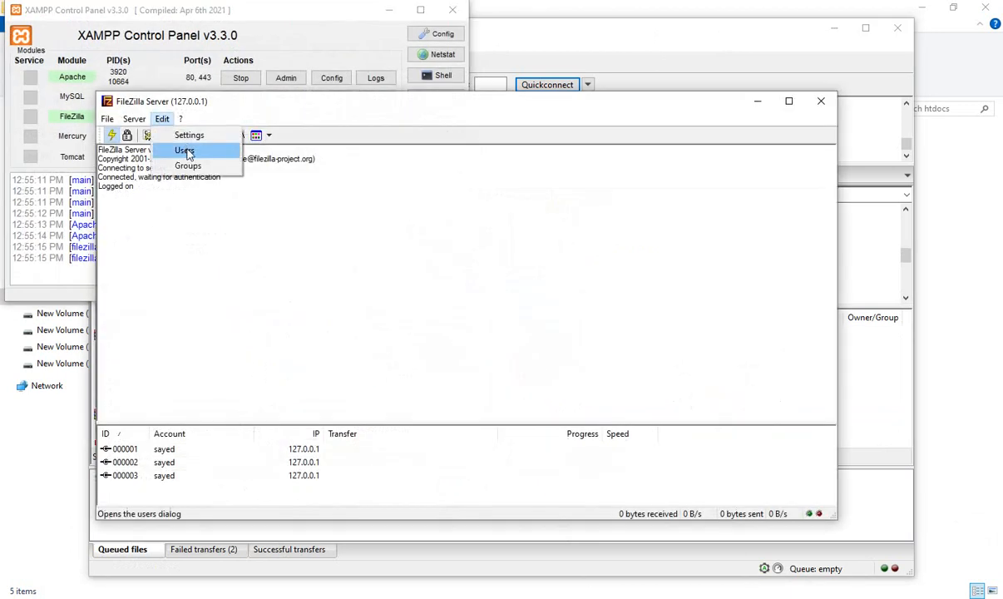
click(185, 151)
- Enable the Write file permission on the user's shared C: folder and save the account settings
click(287, 213)
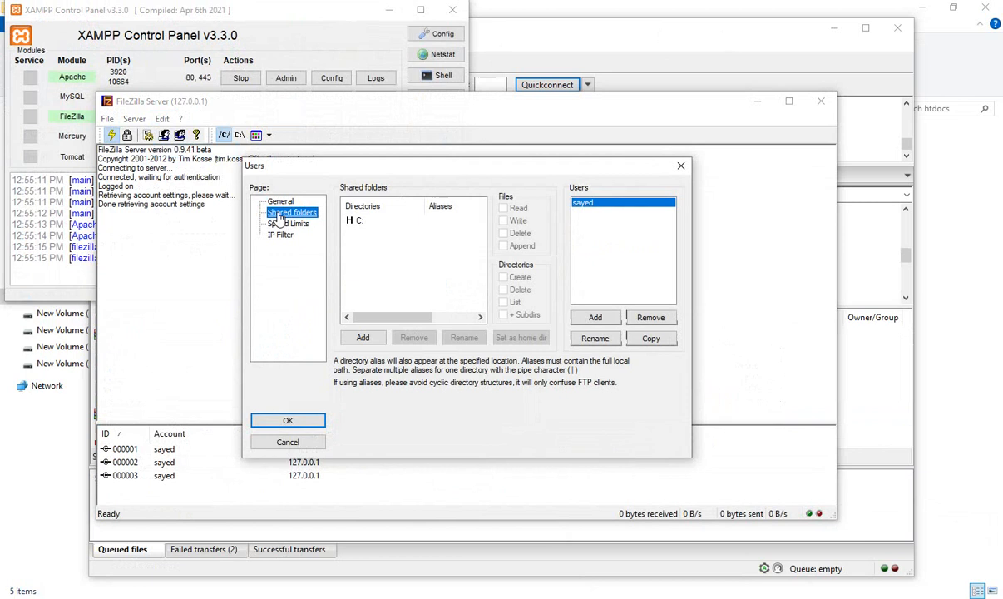
click(391, 221)
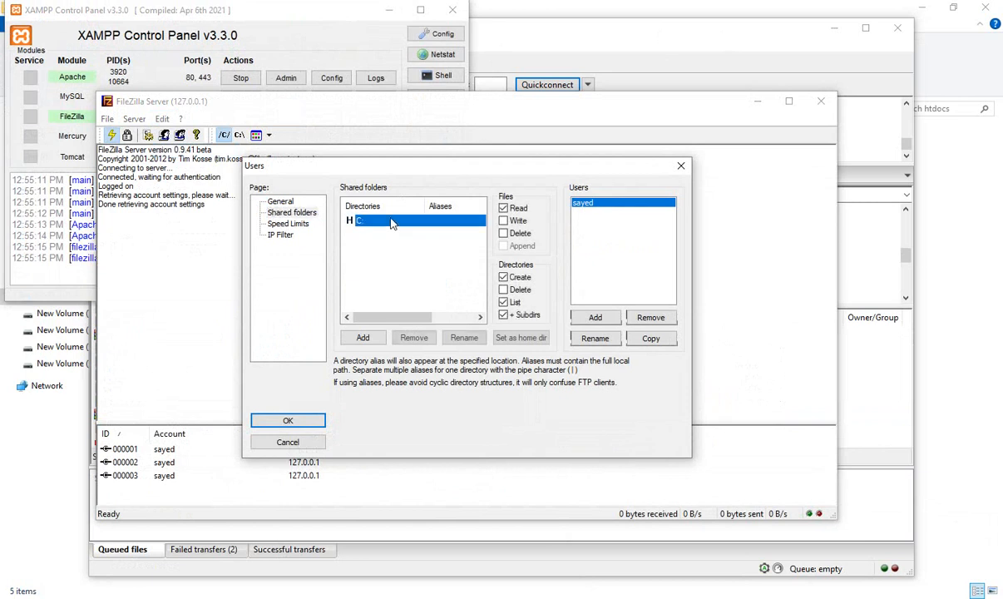
click(503, 220)
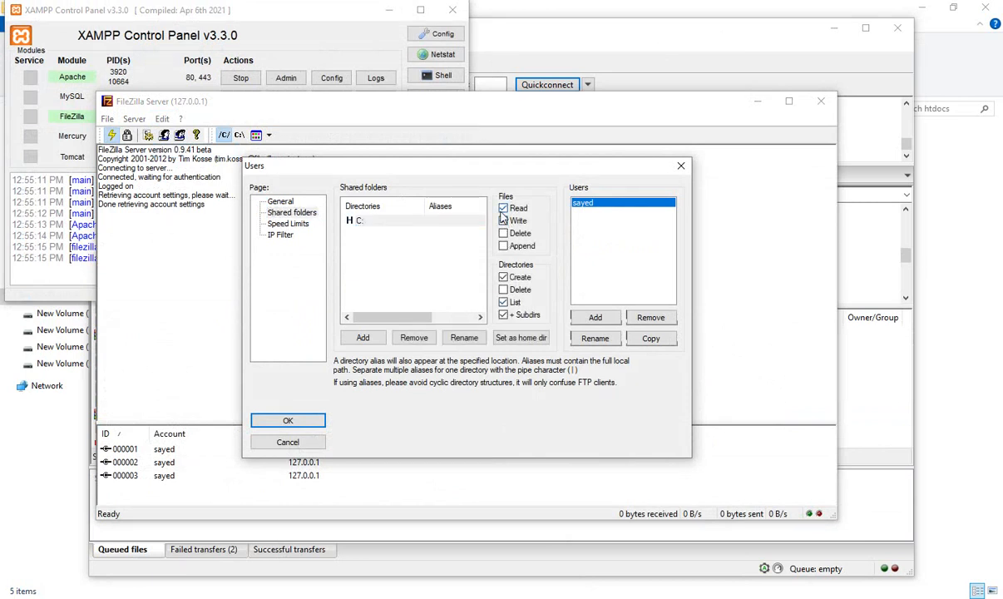
click(287, 419)
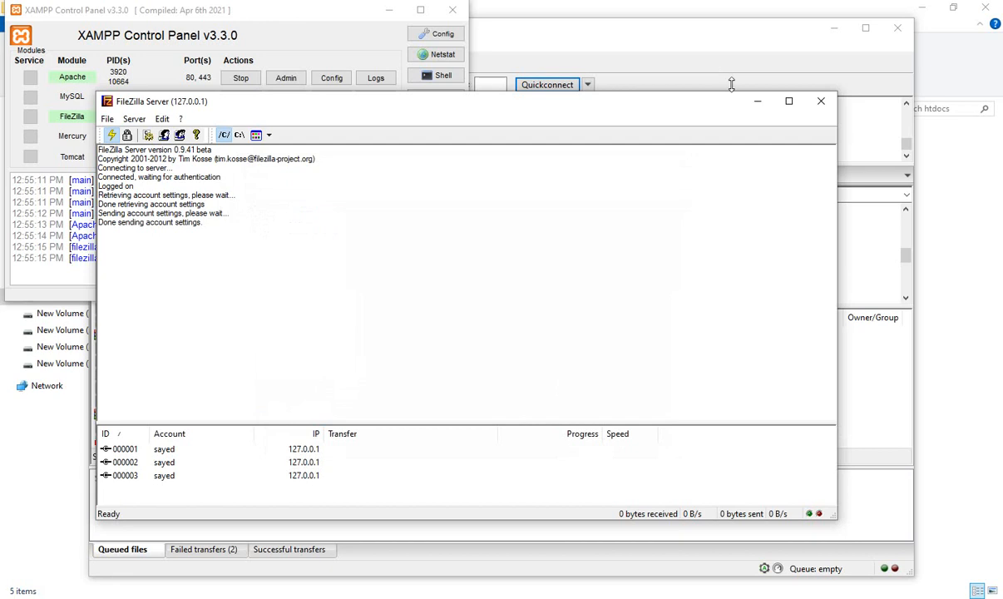
- Minimize the server administration window and upload 1.png from Downloads to /xampp/htdocs in FileZilla Client
click(758, 101)
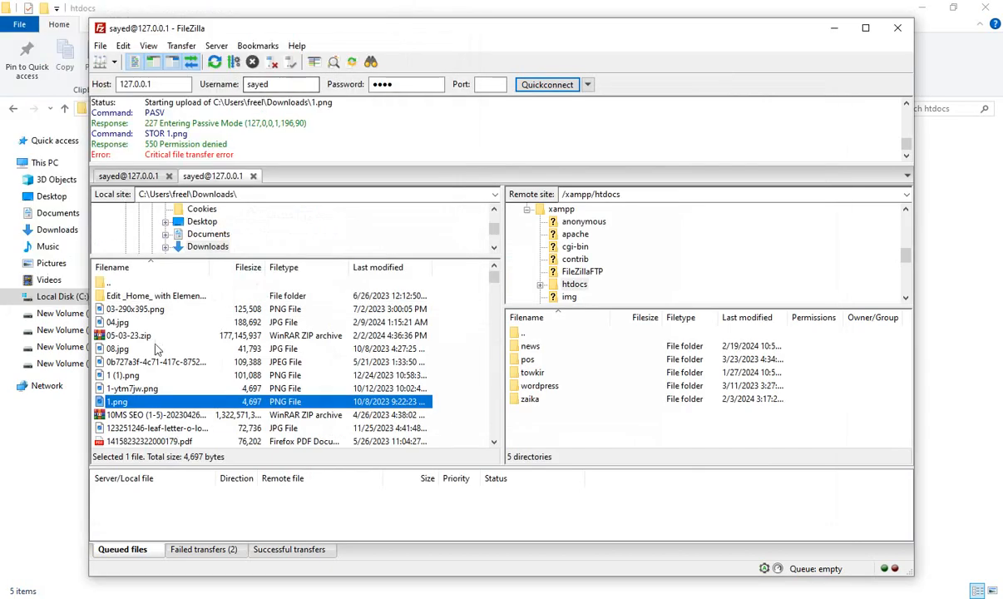
right_click(144, 404)
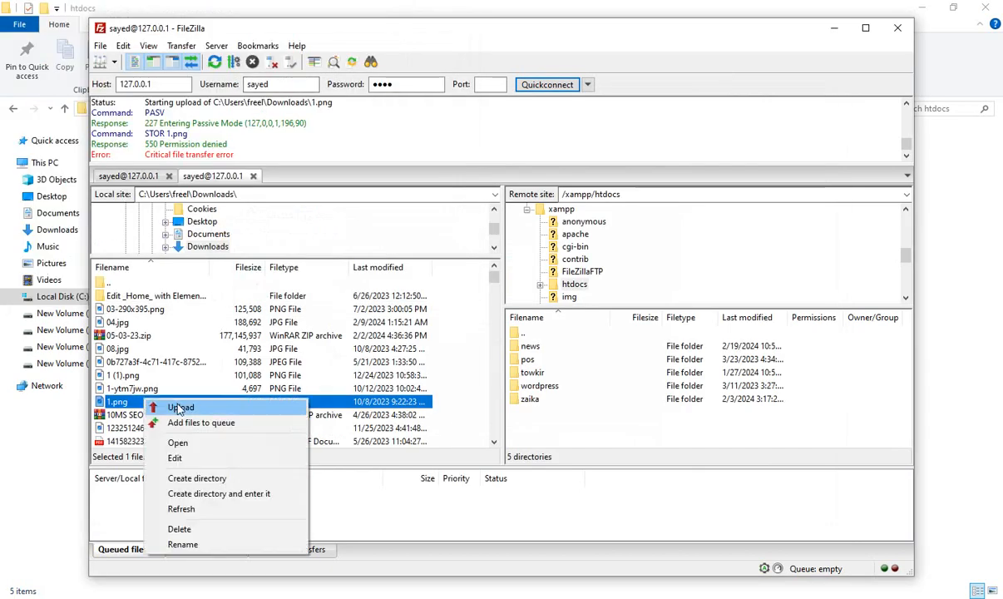
click(166, 409)
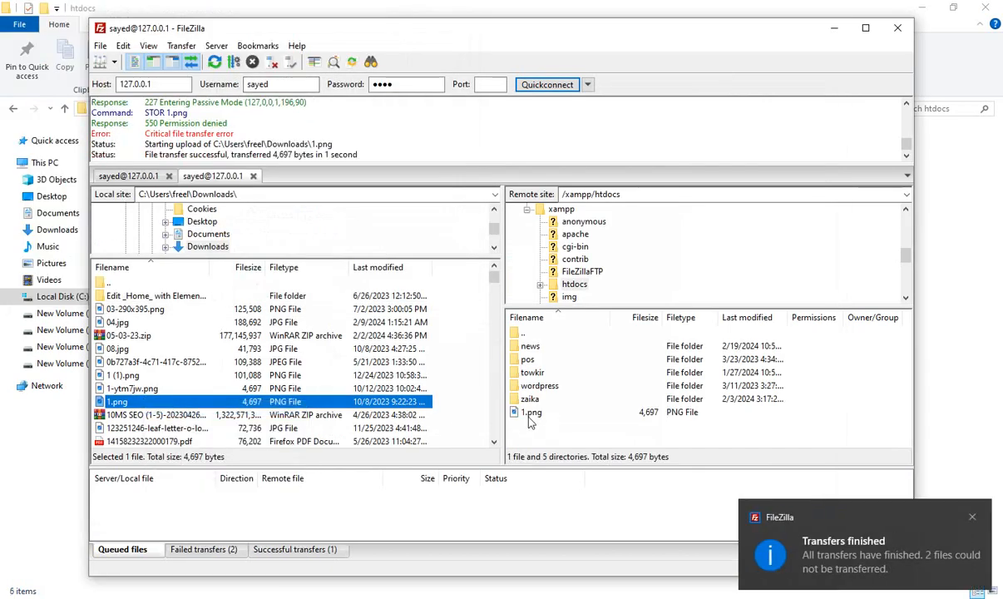
- Check the local htdocs folder in File Explorer for the uploaded 1.png, and return to FileZilla Client
click(835, 27)
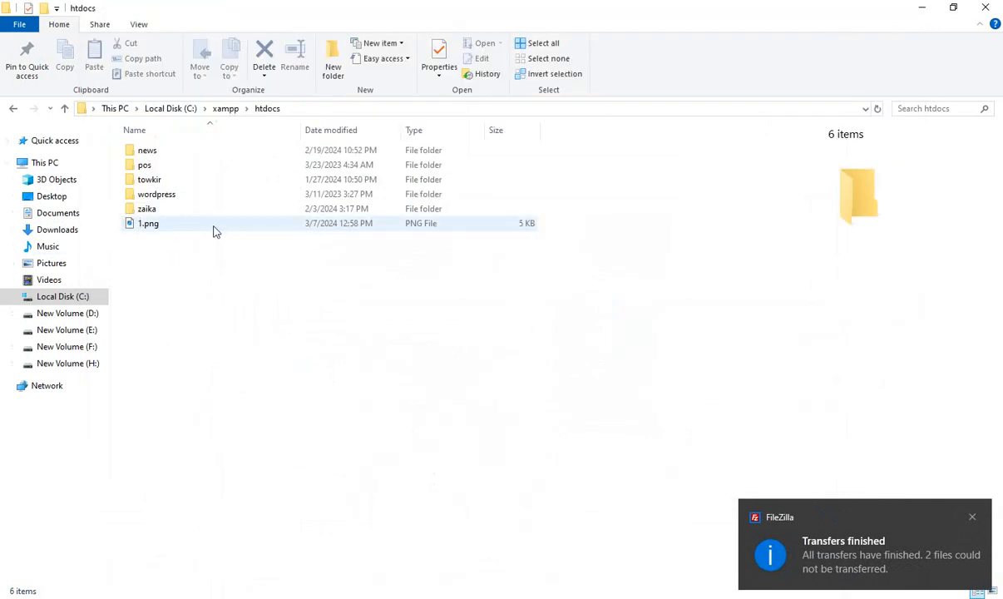
click(178, 230)
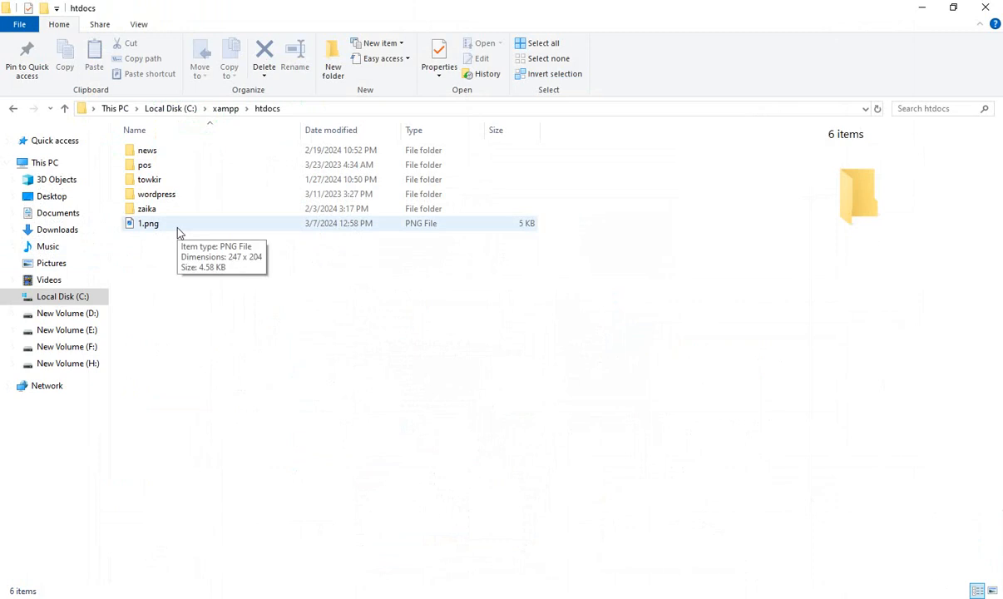
key(alt+Tab)
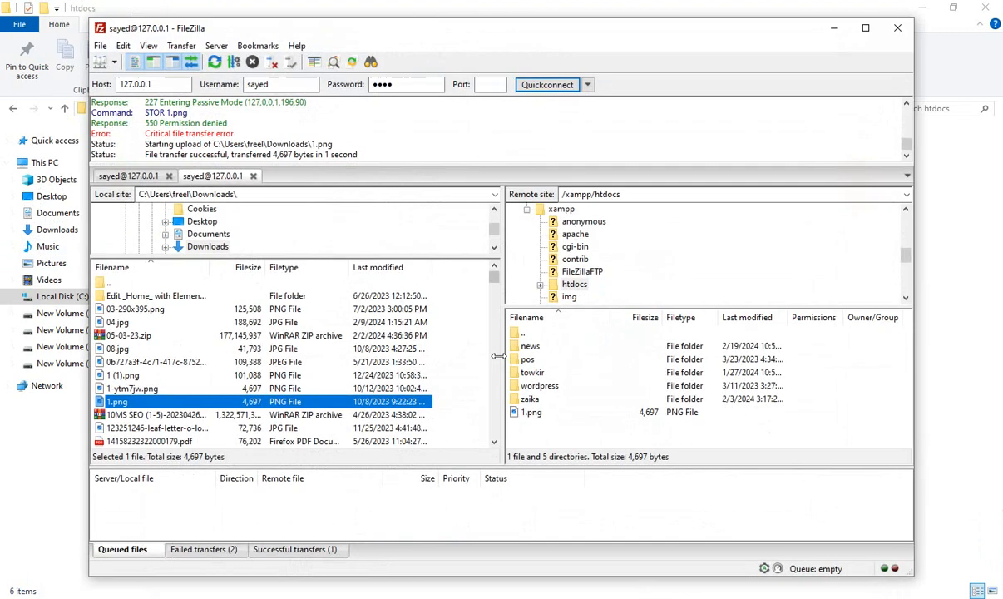
- Move the FileZilla Client window aside to uncover the local folder listing and try to delete 1.png from the remote /xampp/htdocs folder
click(545, 413)
right_click(554, 414)
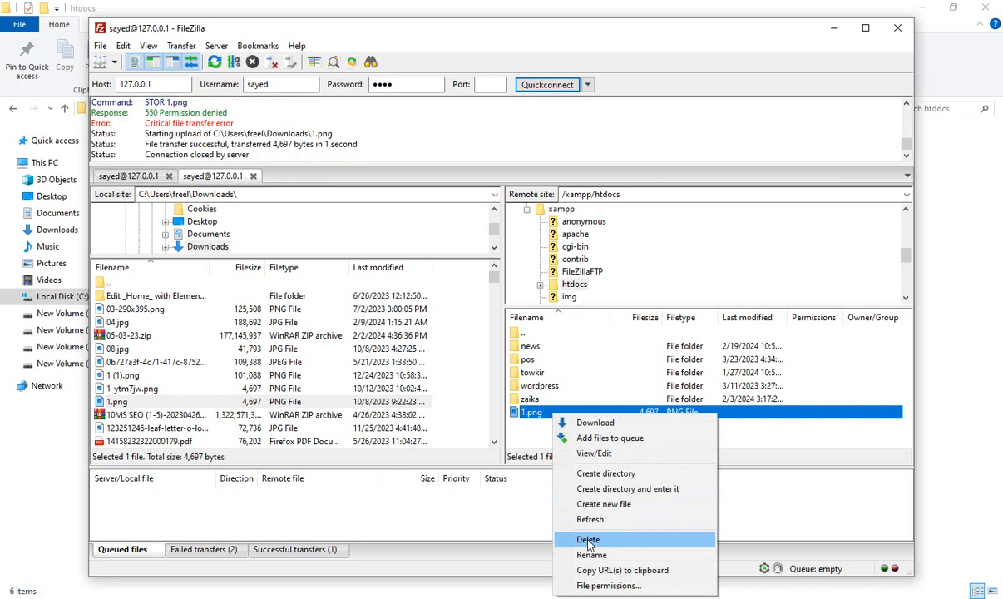
drag(489, 32, 628, 33)
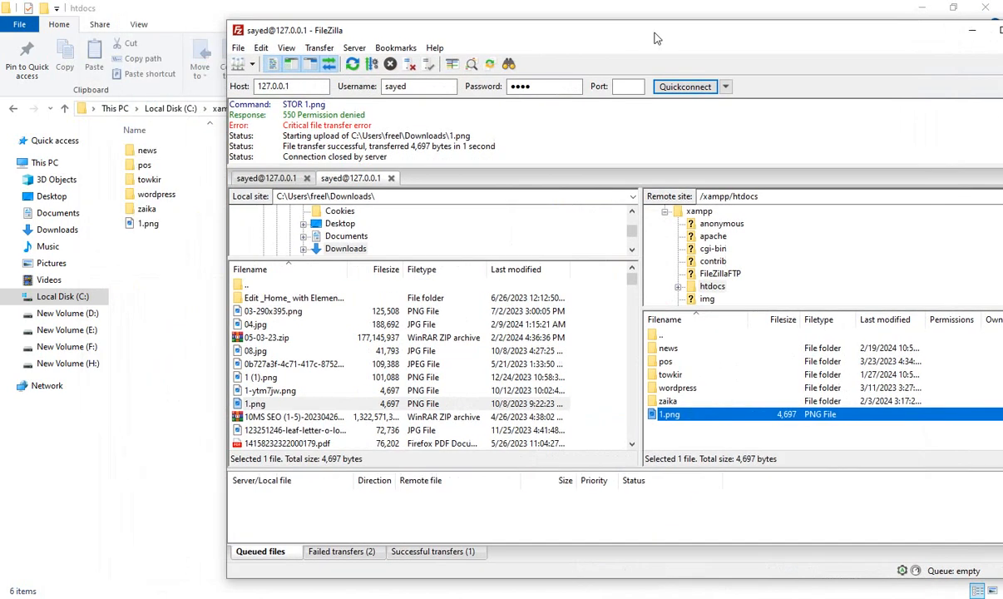
right_click(693, 418)
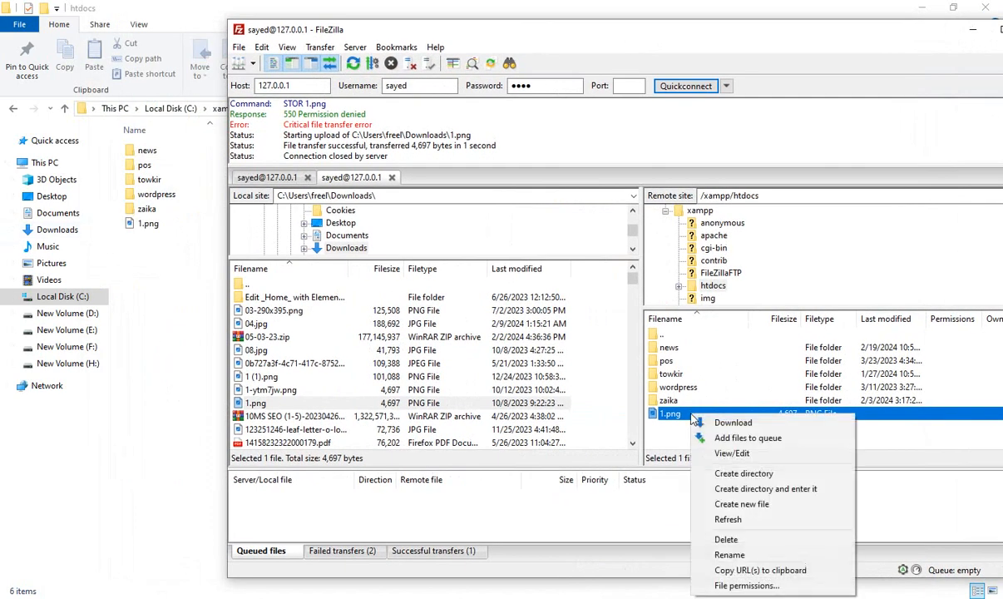
click(728, 543)
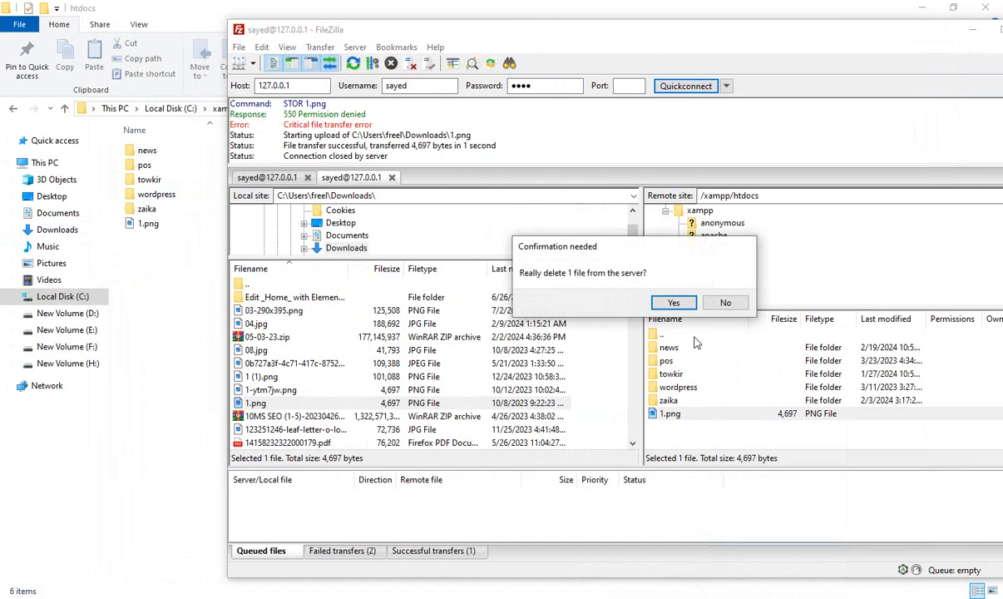
click(674, 303)
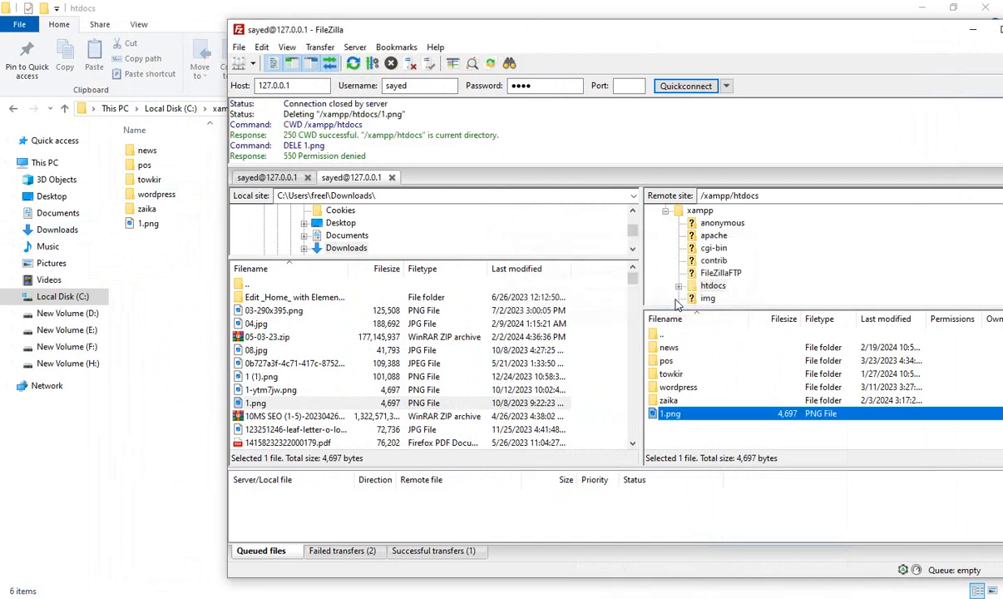
right_click(691, 419)
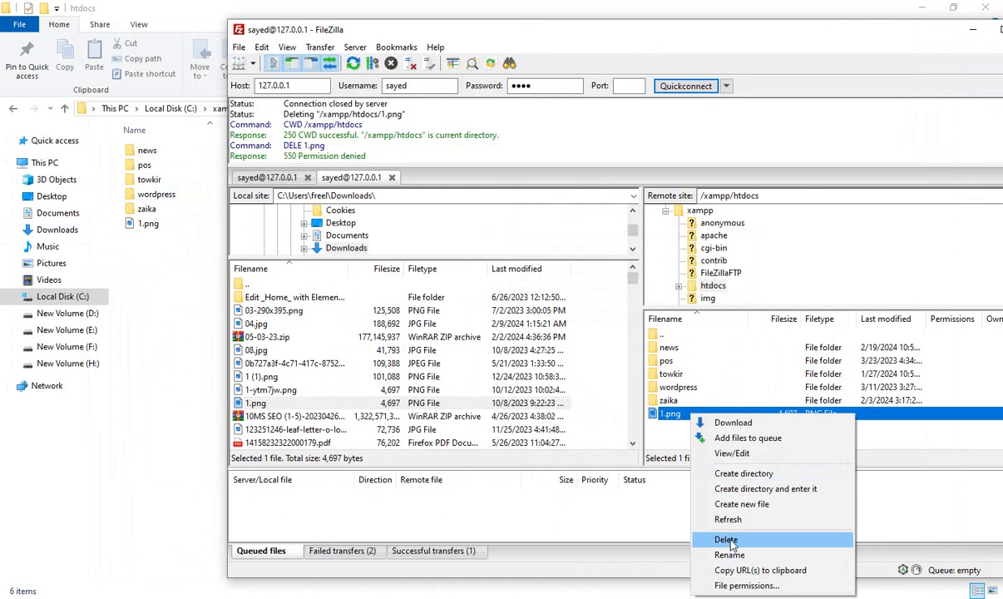
click(732, 541)
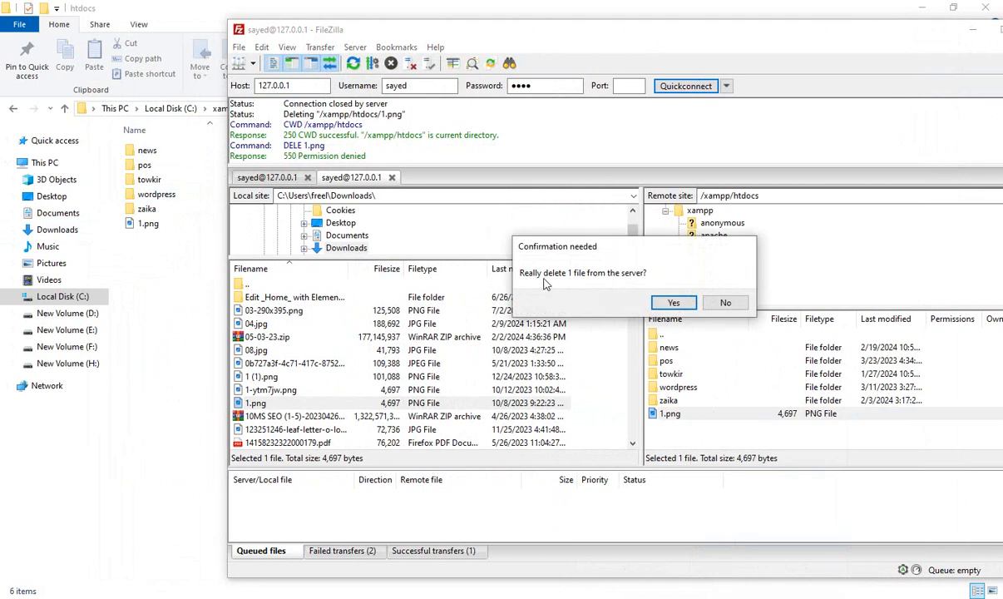
click(674, 303)
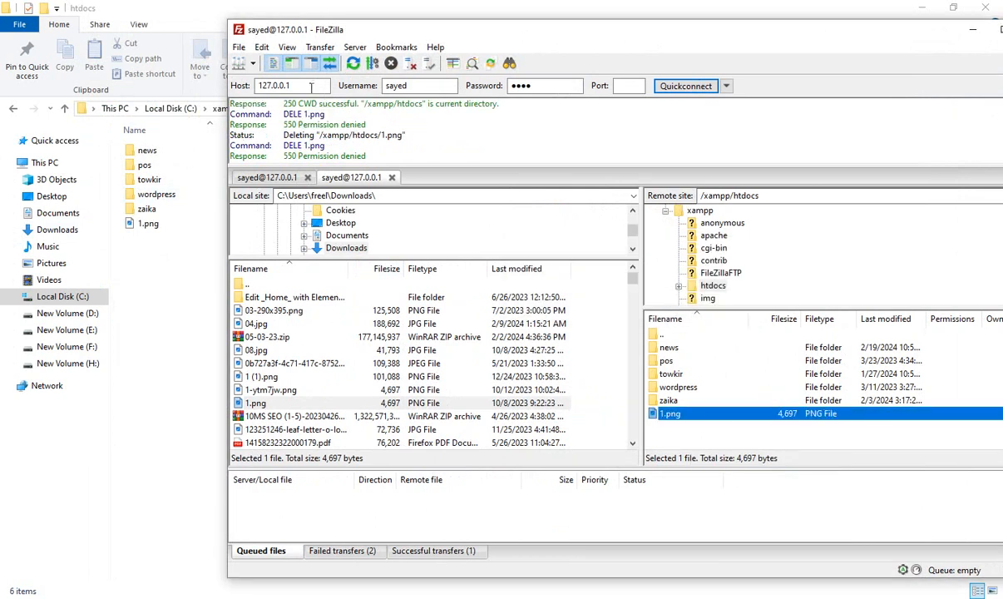
- Refresh the local htdocs folder in File Explorer, check whether 1.png is still there, and return to FileZilla Client
click(166, 281)
right_click(165, 281)
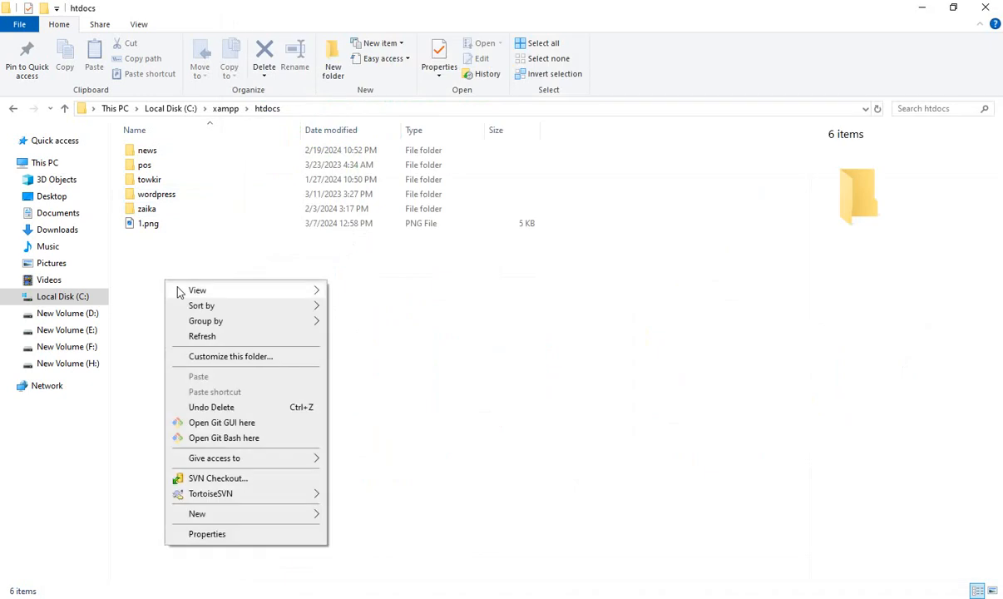
click(202, 336)
right_click(217, 324)
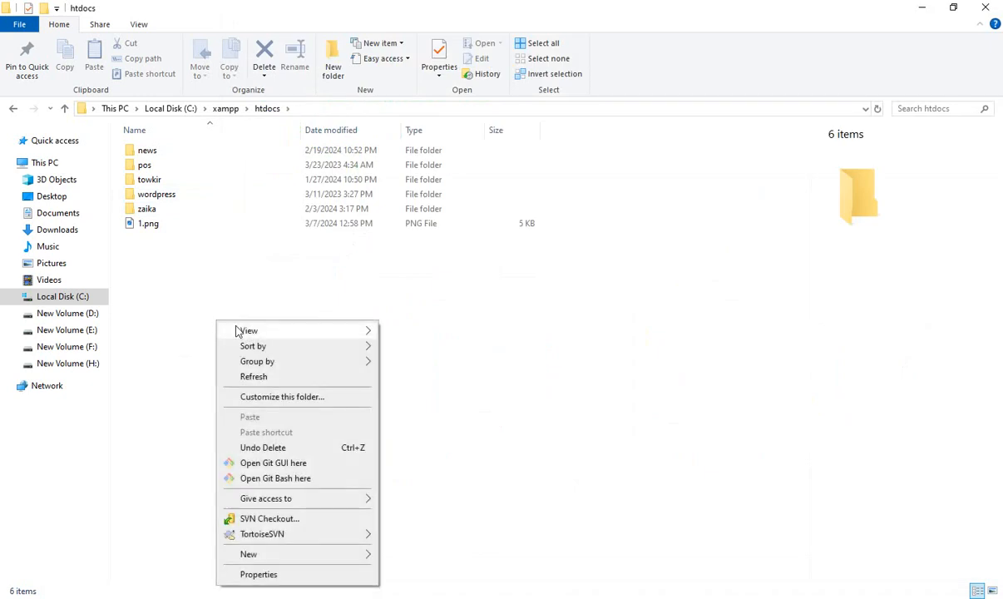
click(264, 378)
click(179, 223)
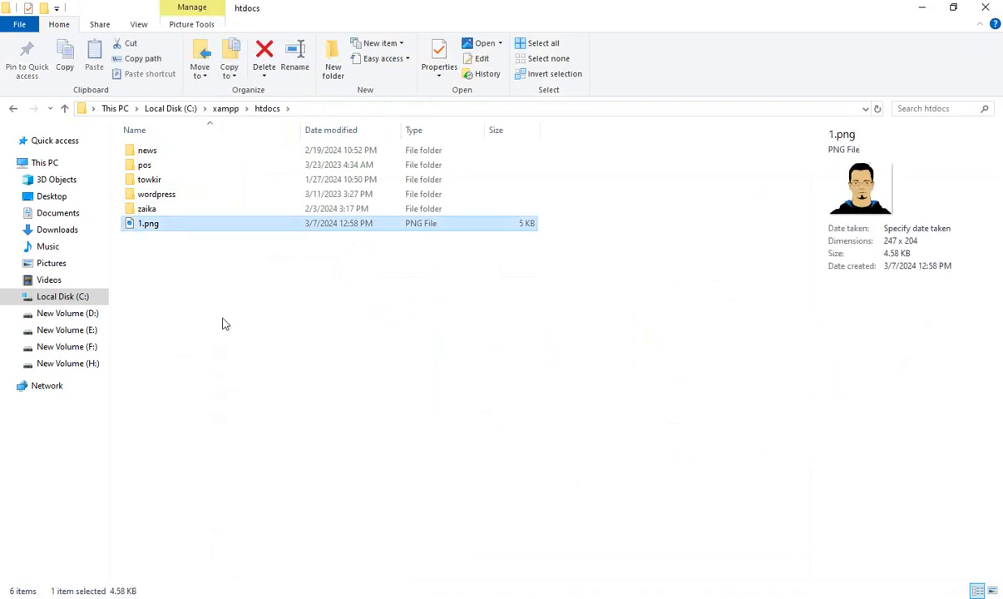
click(221, 321)
click(642, 598)
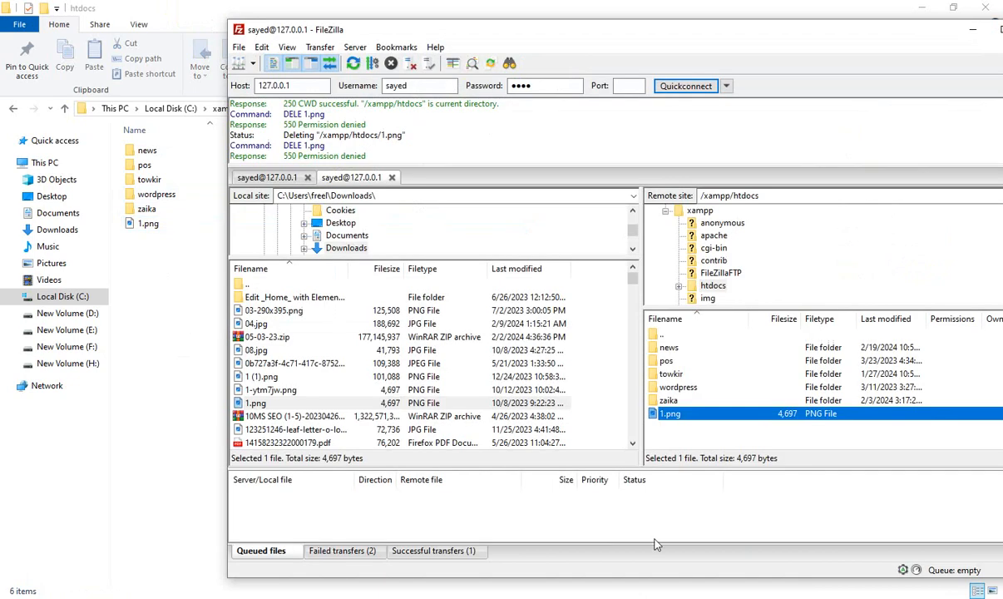
- Switch to XAMPP, open the FileZilla Server administration on 127.0.0.1 port 14147, and review the FTP account's permissions on the shared C: folder
right_click(699, 415)
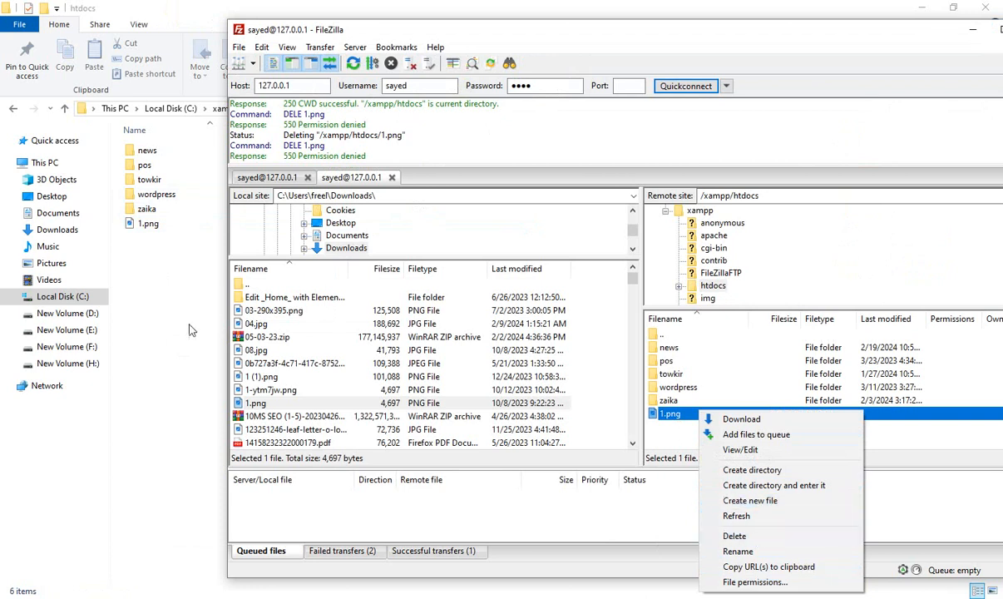
click(590, 597)
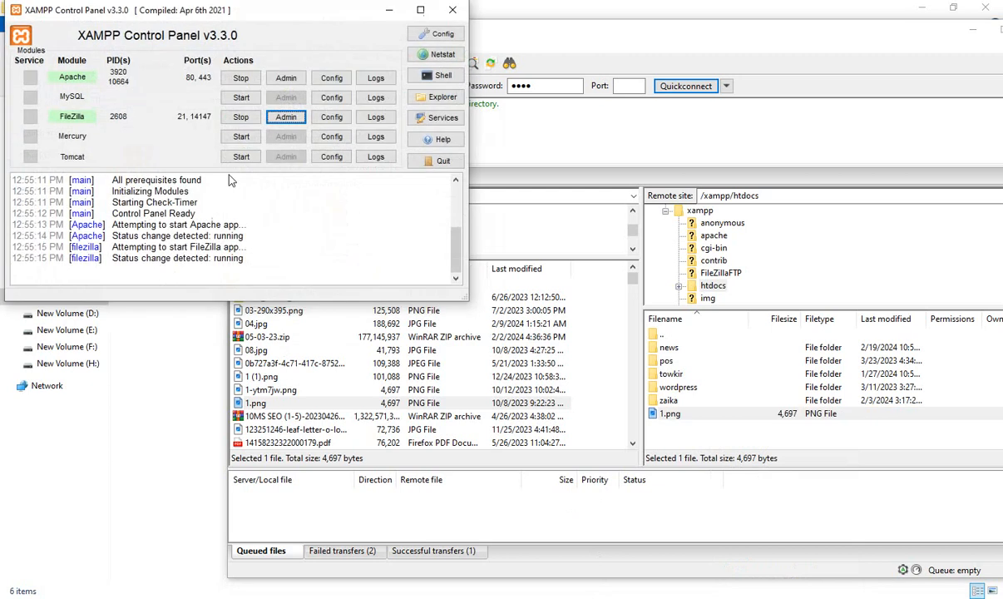
click(286, 117)
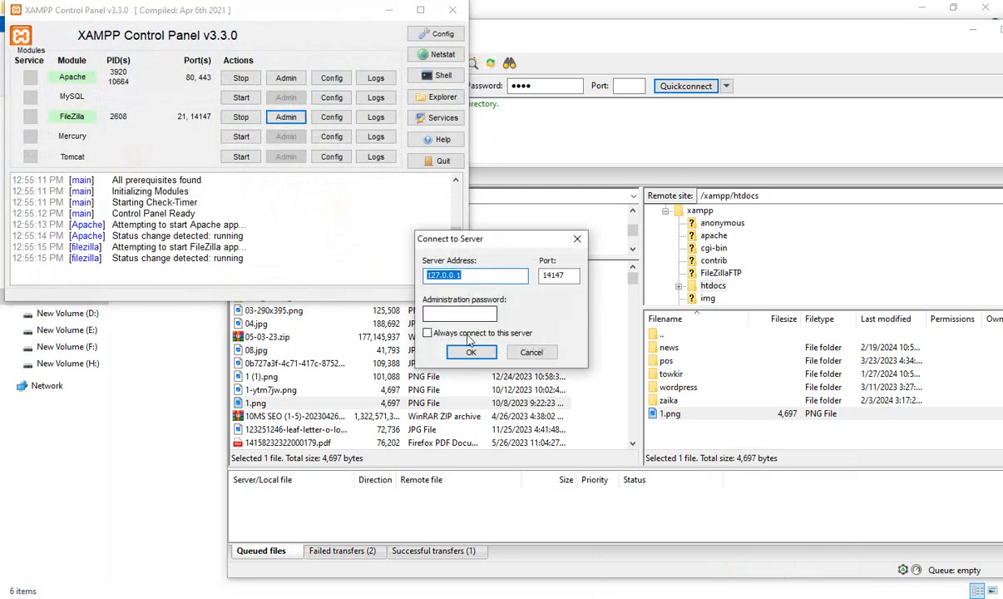
click(471, 352)
click(180, 137)
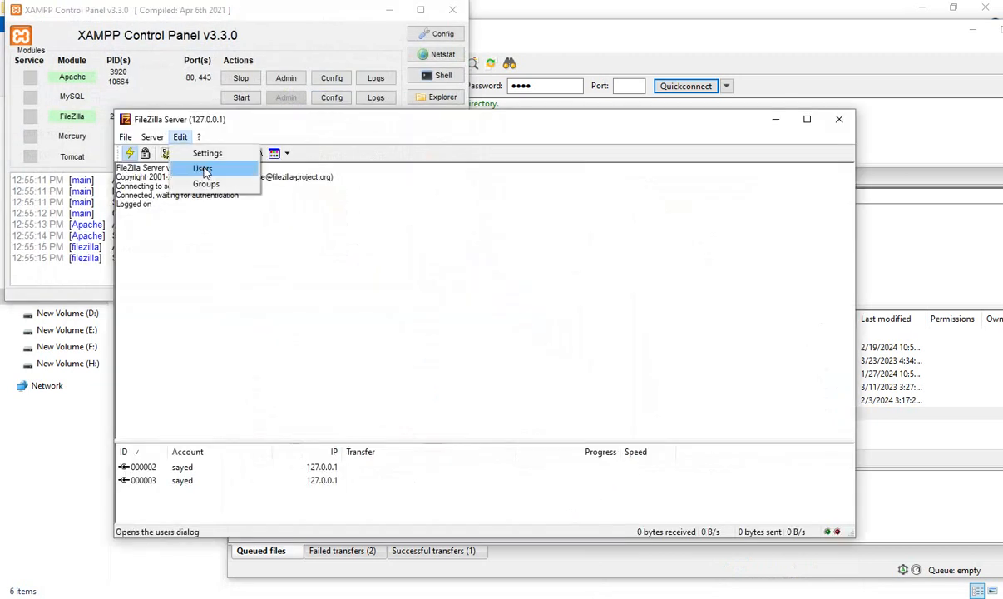
click(196, 164)
click(314, 232)
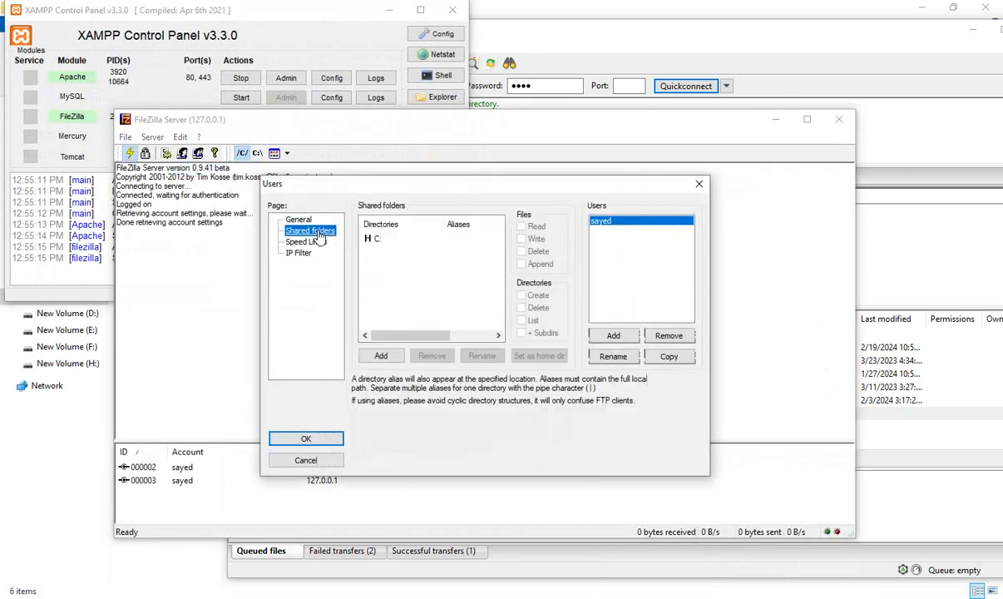
click(406, 241)
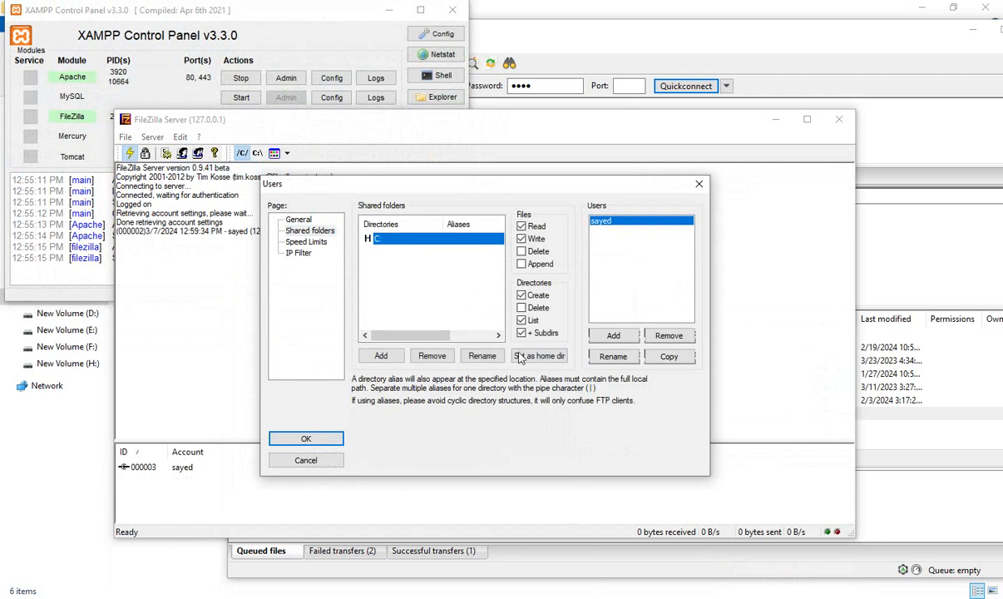
click(298, 438)
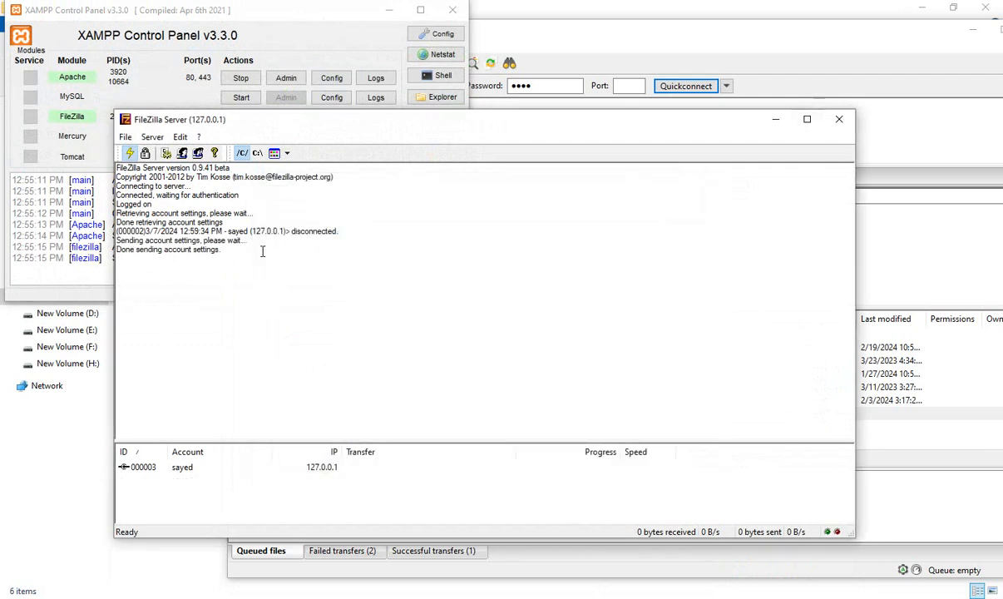
- Enable the Delete permission for both files and directories on the FTP account's shared C: folder and save the account settings
click(181, 153)
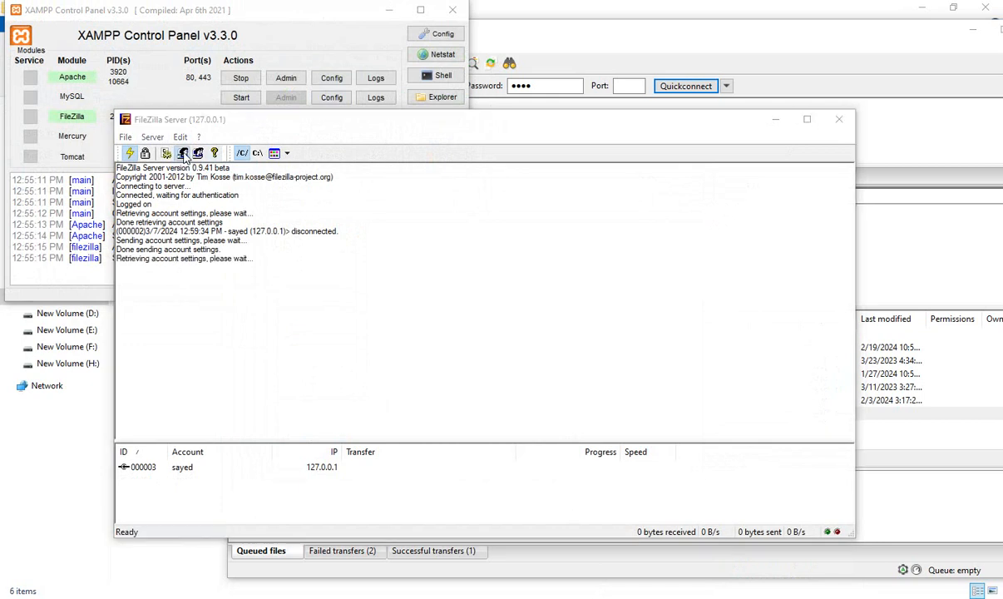
click(305, 232)
click(396, 241)
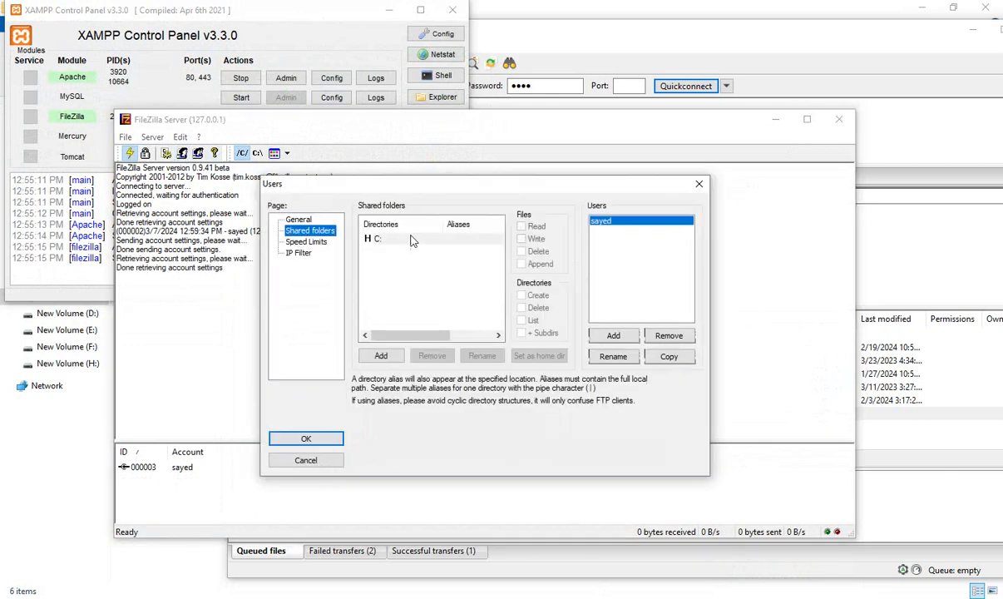
click(522, 253)
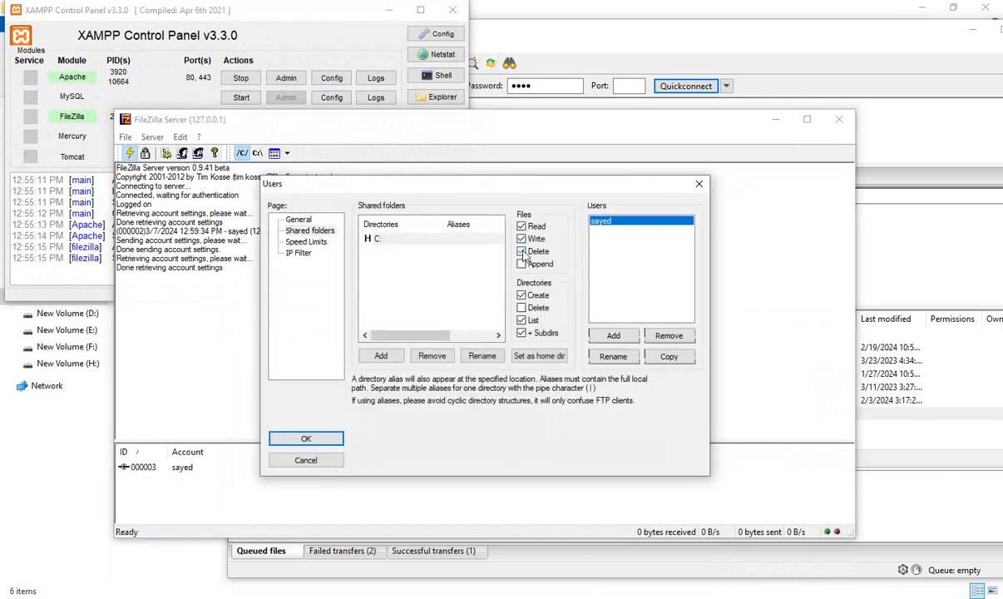
click(522, 308)
click(306, 440)
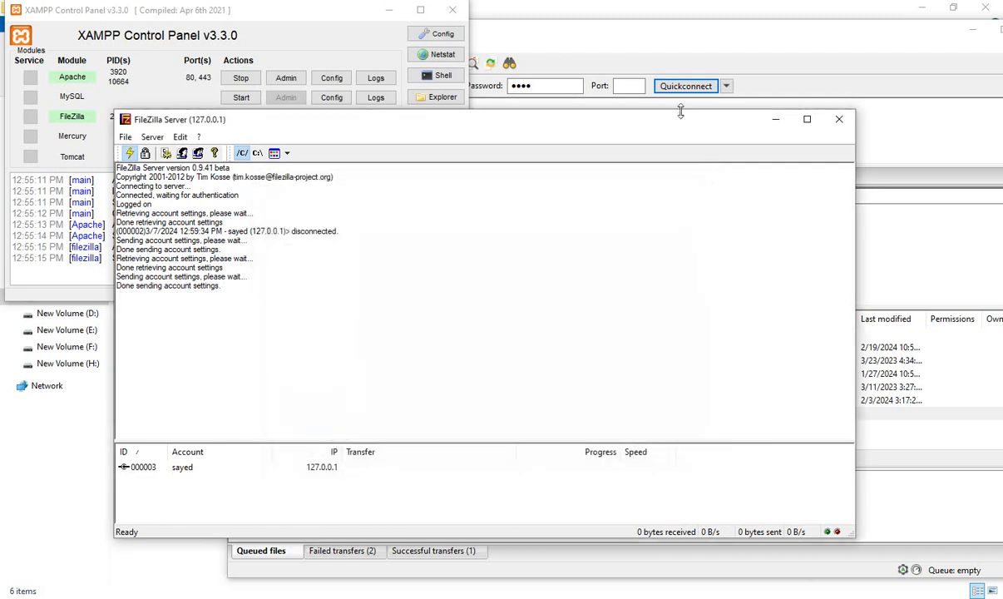
- Minimize the server administration and XAMPP windows, and delete 1.png from the remote /xampp/htdocs folder in FileZilla Client
click(775, 120)
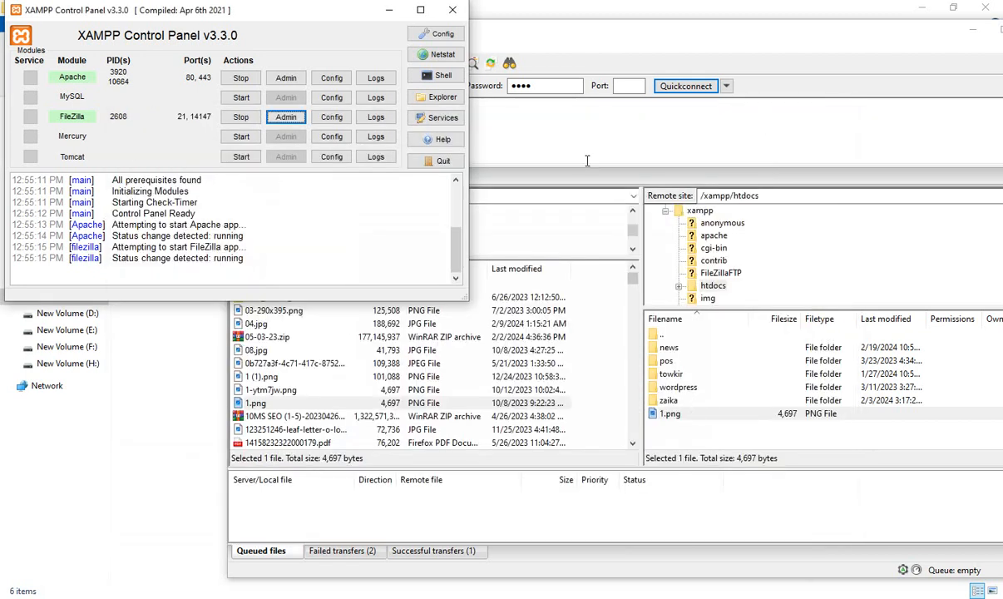
click(389, 9)
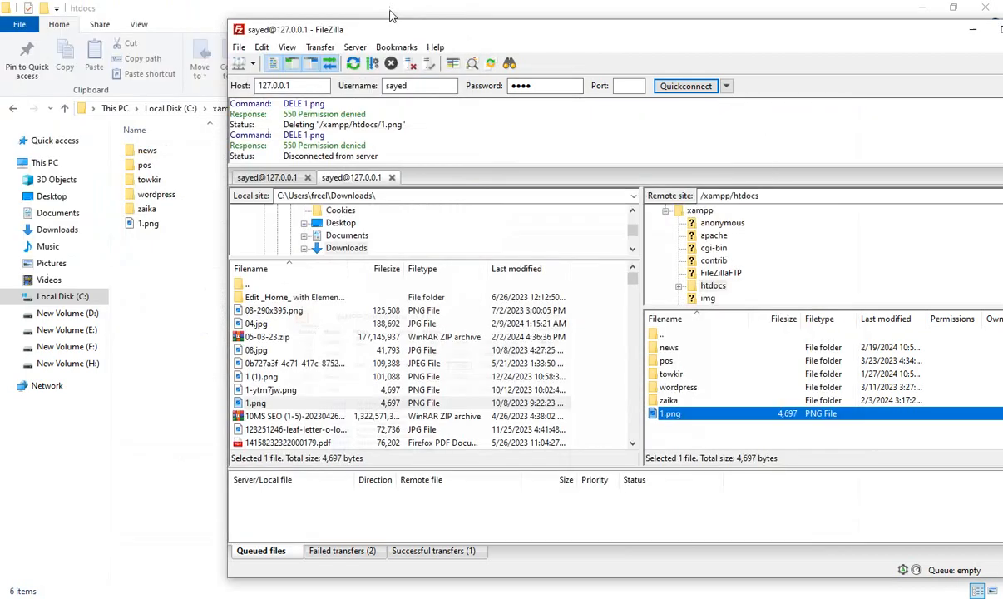
right_click(683, 413)
click(743, 541)
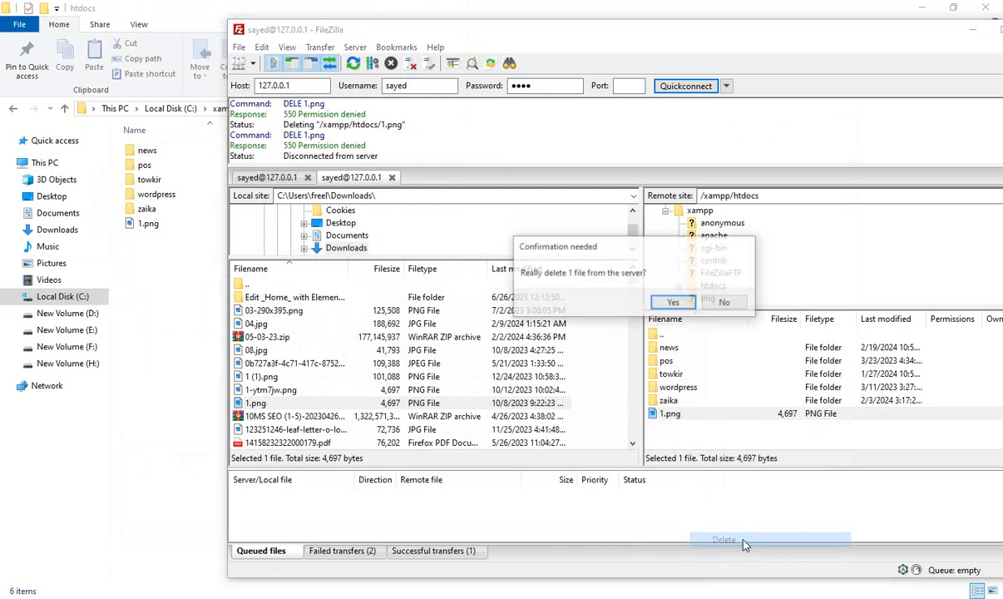
click(673, 303)
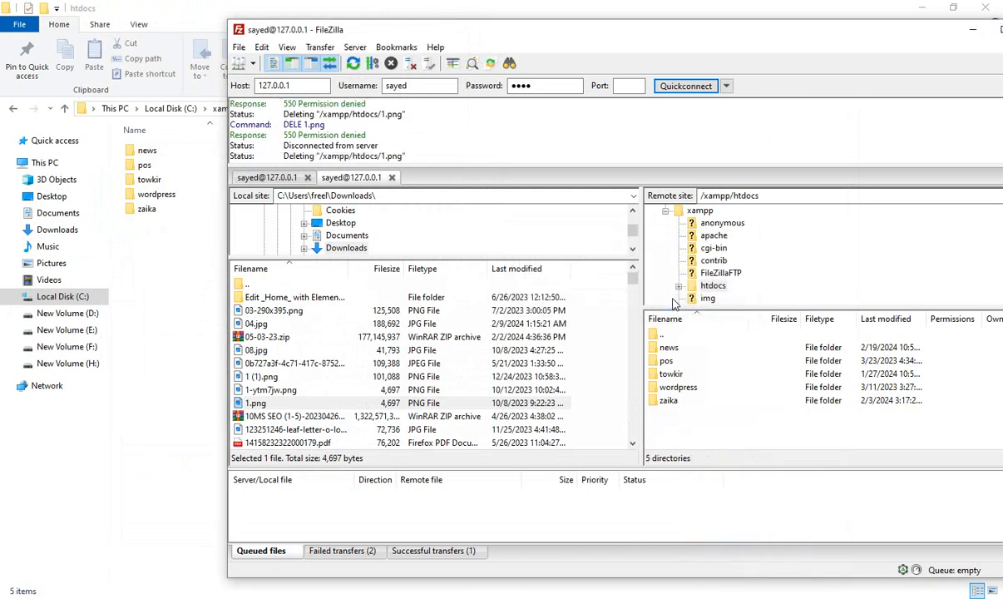